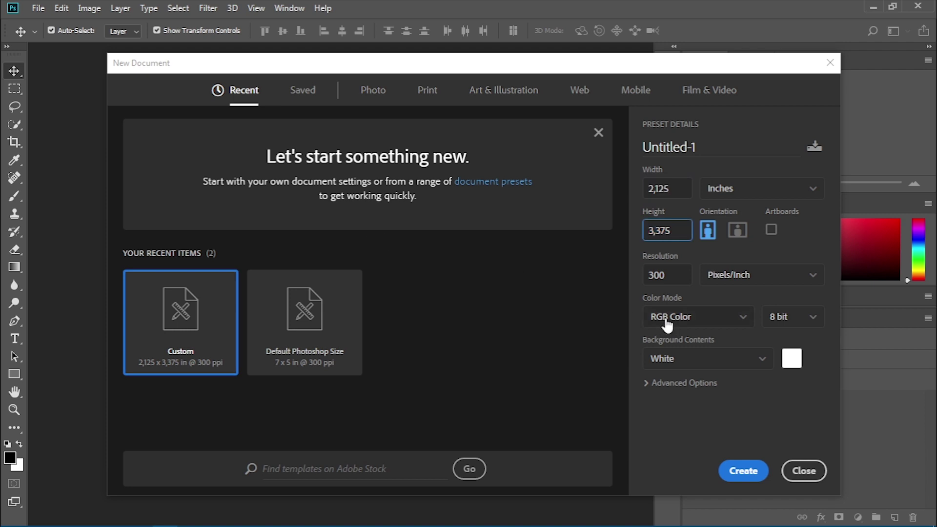
- Set the color mode to CMYK Color and create the new document
{"action": "left_click", "coordinate": [669, 324]}
{"action": "left_click", "coordinate": [684, 411]}
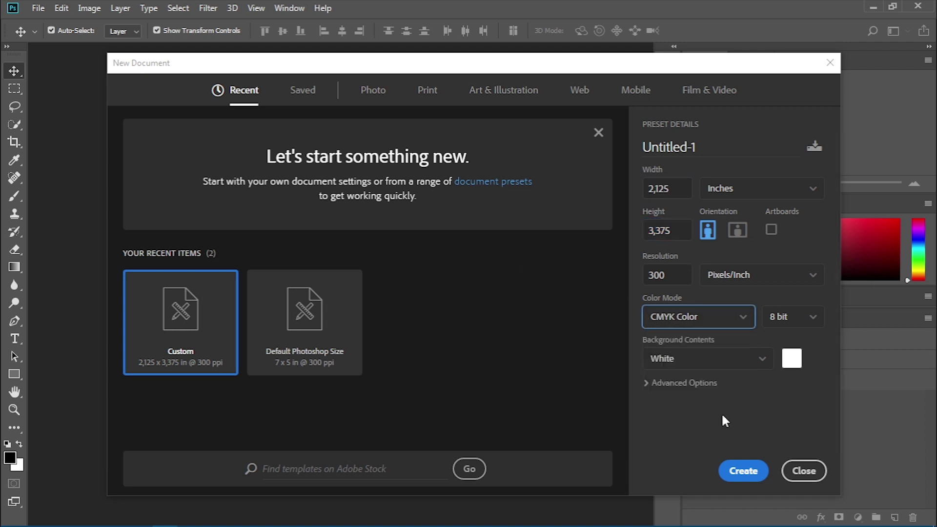
{"action": "left_click", "coordinate": [743, 472]}
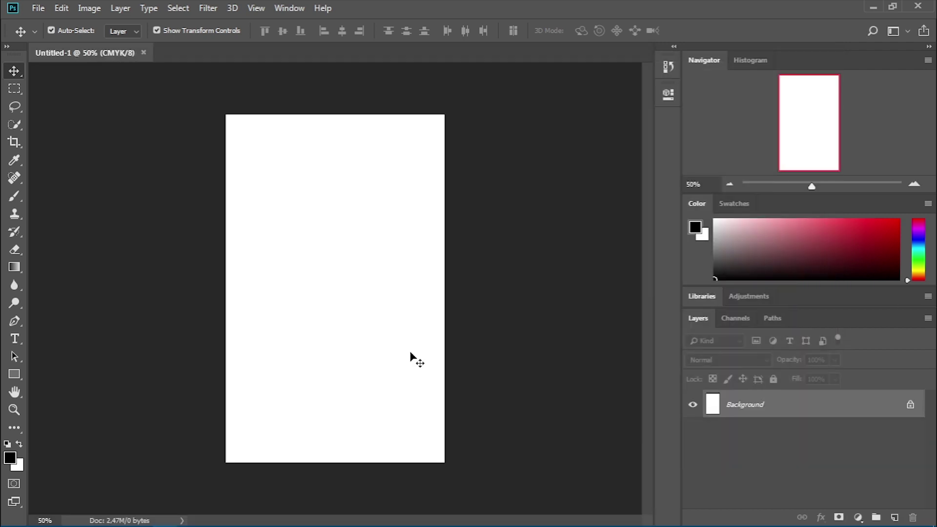
- Choose the Rectangle tool and set the foreground color to dark navy #0f111c
{"action": "left_click", "coordinate": [15, 379]}
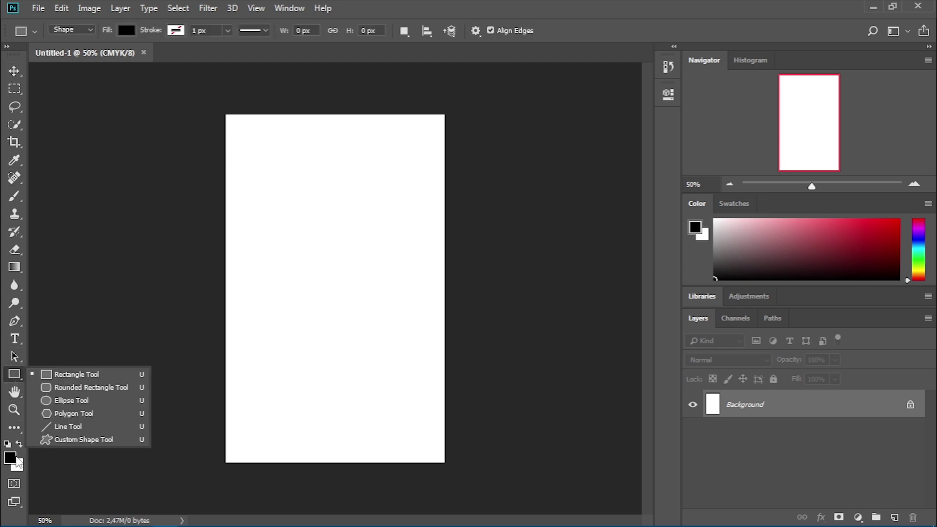
{"action": "left_click", "coordinate": [10, 458]}
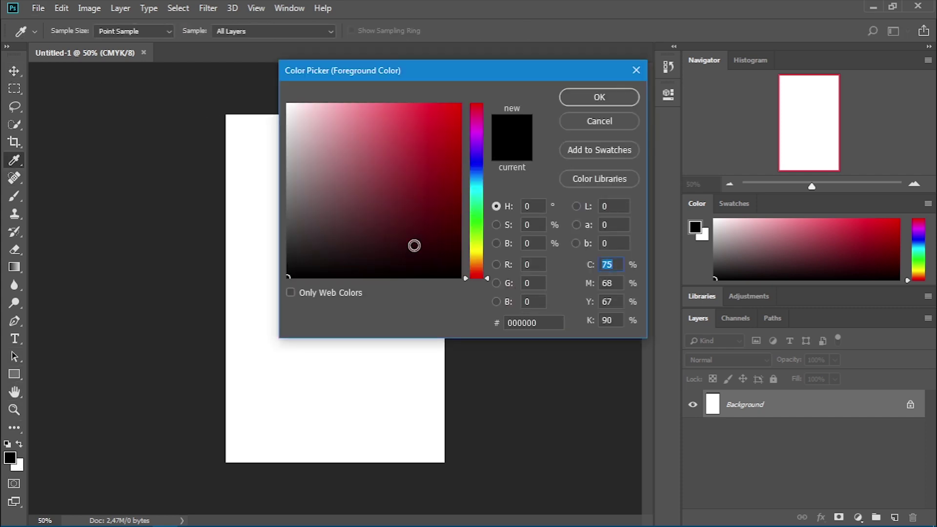
{"action": "left_click", "coordinate": [476, 166]}
{"action": "left_click_drag", "start_coordinate": [342, 243], "coordinate": [369, 260]}
{"action": "left_click", "coordinate": [588, 97]}
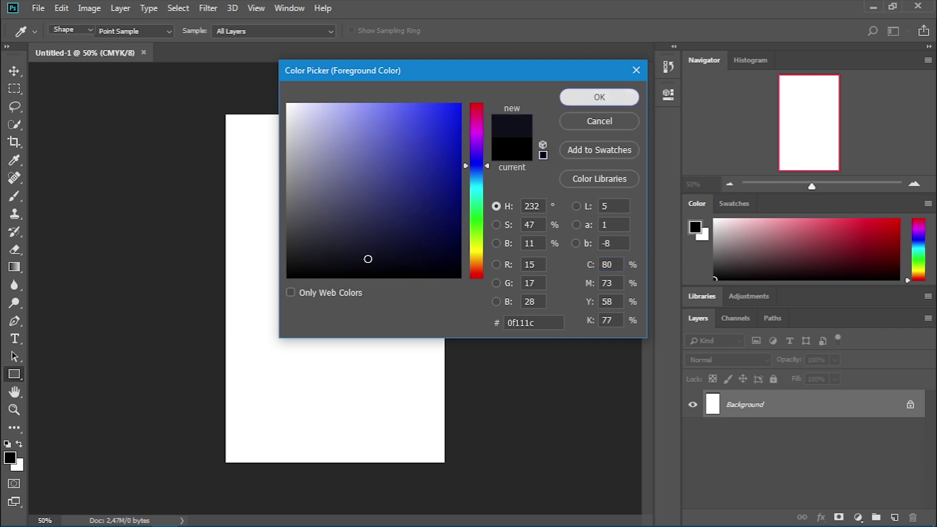
- Draw a dark navy rectangle about 678 by 1051 px that covers the whole canvas
{"action": "left_click_drag", "start_coordinate": [218, 106], "coordinate": [450, 466]}
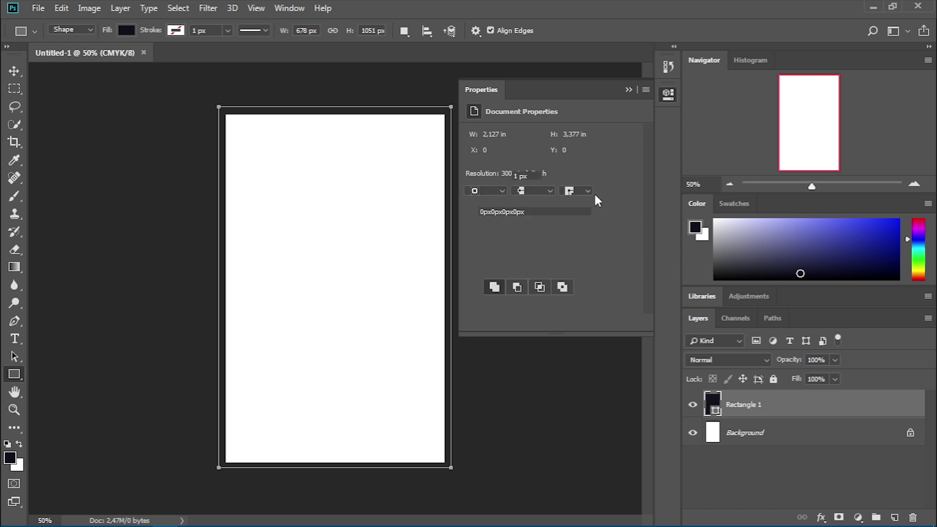
{"action": "key", "text": "v"}
{"action": "left_click", "coordinate": [128, 163]}
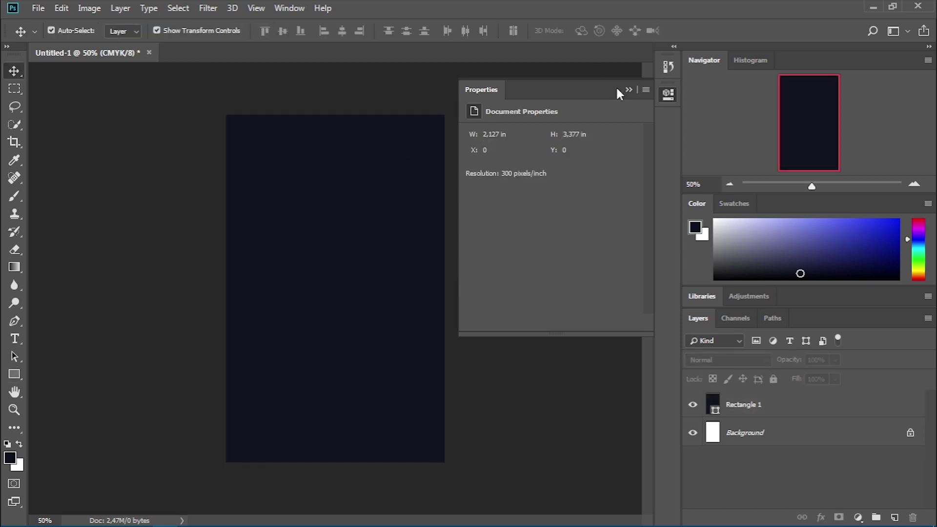
{"action": "left_click", "coordinate": [629, 90]}
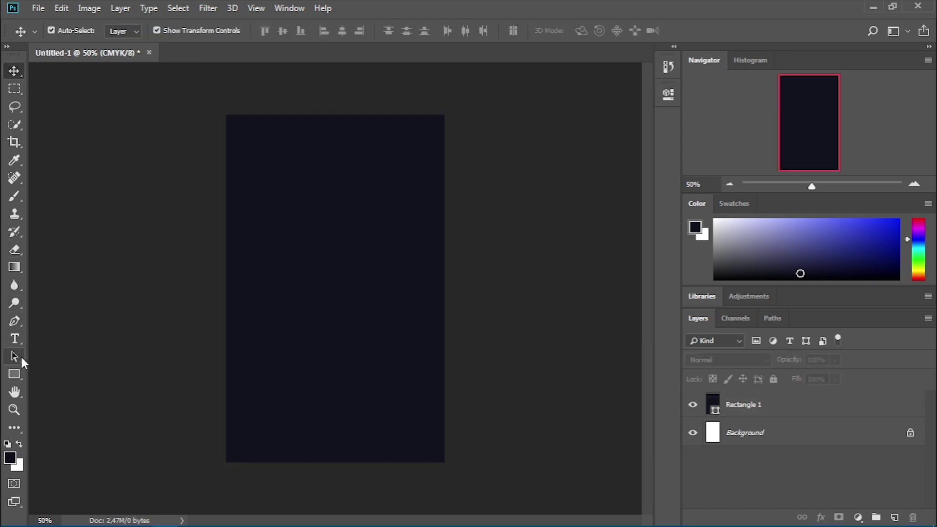
- Set the foreground color to bright yellow #fffc00
{"action": "left_click", "coordinate": [10, 458]}
{"action": "left_click", "coordinate": [483, 250]}
{"action": "left_click", "coordinate": [460, 103]}
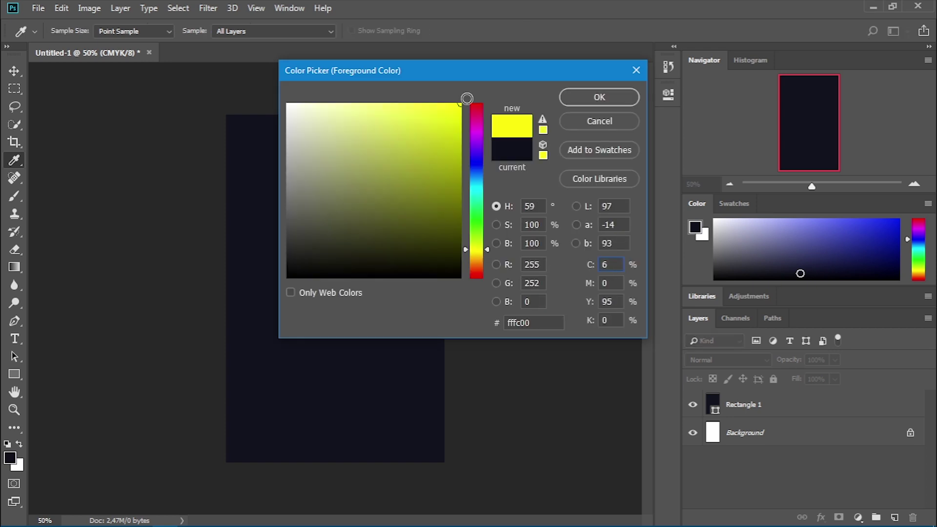
{"action": "left_click", "coordinate": [600, 97]}
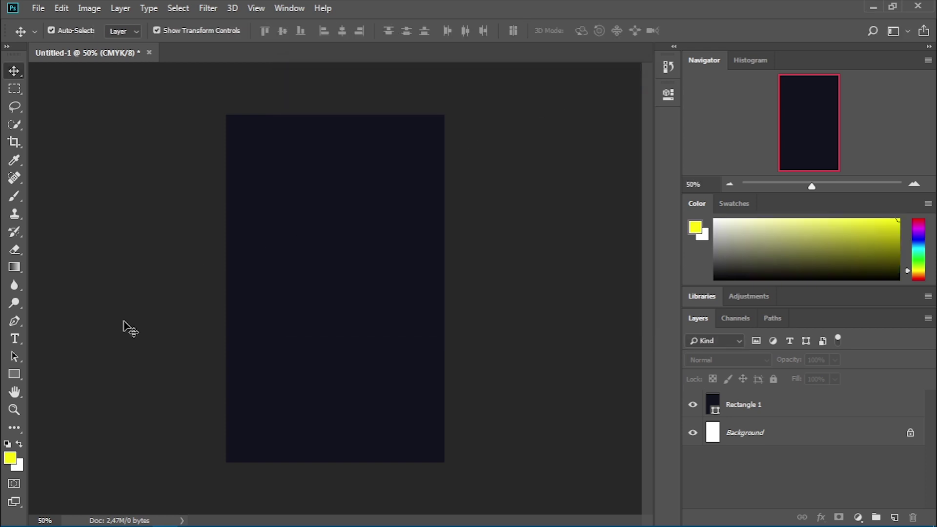
- Show the rulers, undo the stray path point and place a vertical guide at the canvas's horizontal center
{"action": "left_click", "coordinate": [226, 115]}
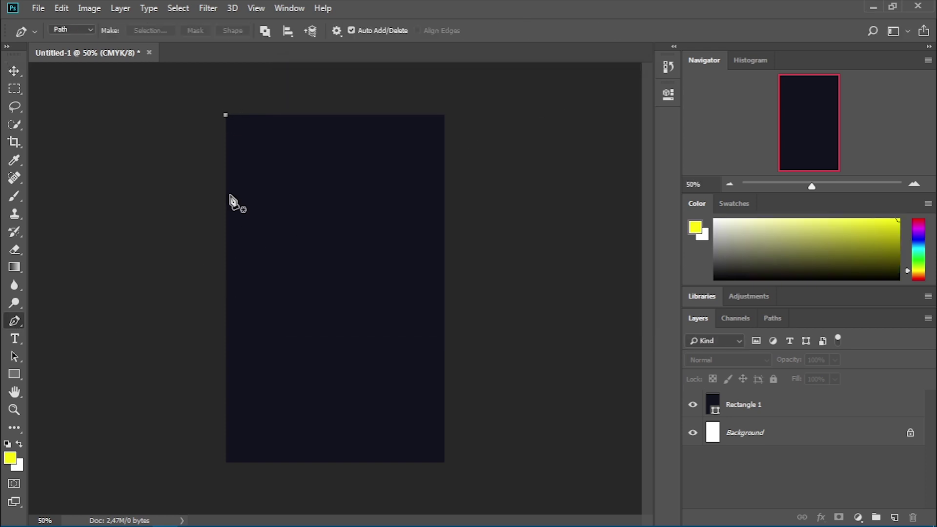
{"action": "key", "text": "ctrl+r"}
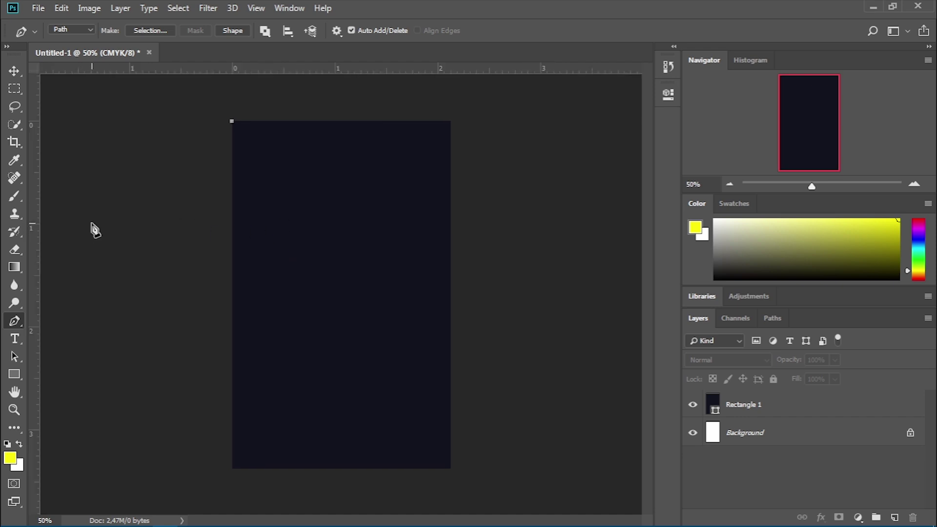
{"action": "key", "text": "ctrl+z"}
{"action": "left_click", "coordinate": [14, 70]}
{"action": "left_click_drag", "start_coordinate": [32, 139], "coordinate": [341, 184]}
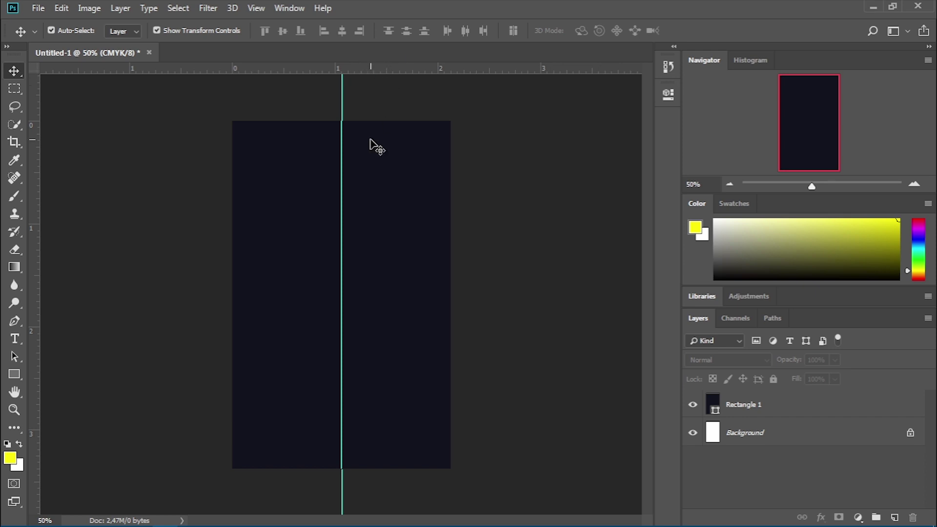
{"action": "mouse_move", "coordinate": [345, 131]}
{"action": "left_mouse_down"}
{"action": "mouse_move", "coordinate": [331, 138]}
{"action": "mouse_move", "coordinate": [342, 139]}
{"action": "left_mouse_up"}
- Draw a yellow downward-pointing triangle with the Pen tool in Shape mode, spanning the card's upper edge with its tip on the center guide
{"action": "left_click", "coordinate": [15, 321]}
{"action": "key", "text": "ctrl+0"}
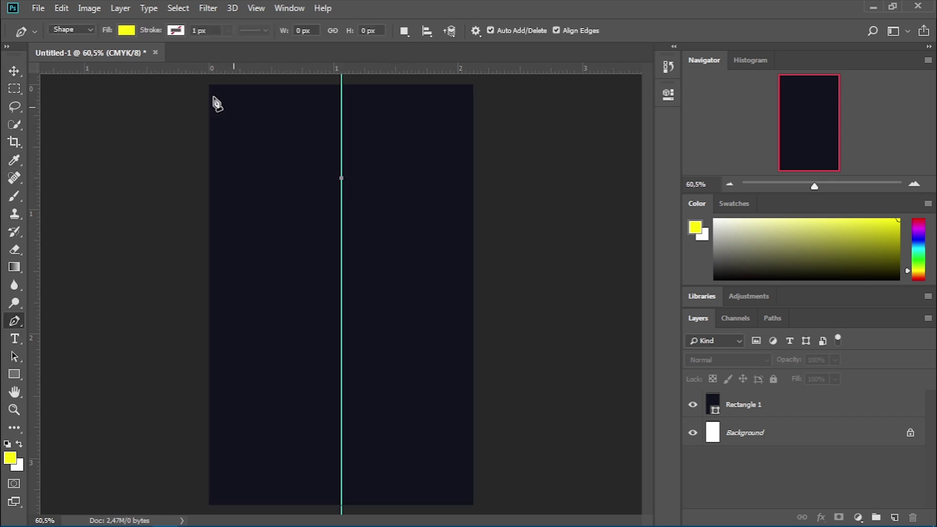
{"action": "left_click", "coordinate": [202, 79]}
{"action": "left_click", "coordinate": [342, 178]}
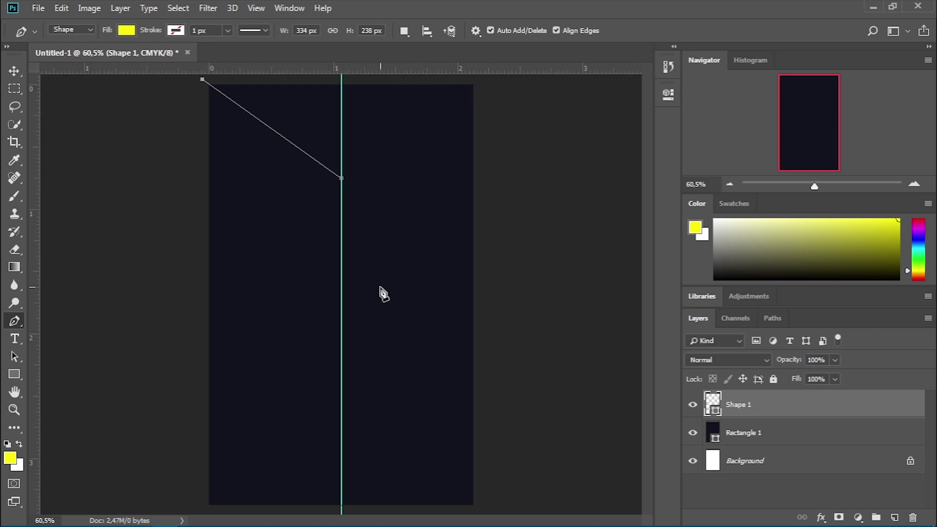
{"action": "scroll", "coordinate": [381, 293], "scroll_direction": "up", "scroll_amount": 1}
{"action": "left_click_drag", "start_coordinate": [649, 230], "coordinate": [639, 176]}
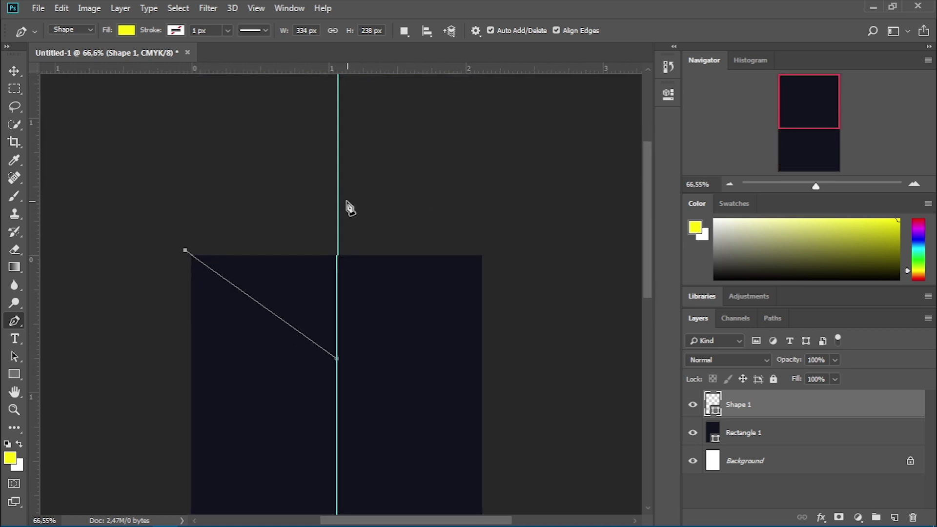
{"action": "left_click", "coordinate": [174, 207]}
{"action": "left_click", "coordinate": [489, 208]}
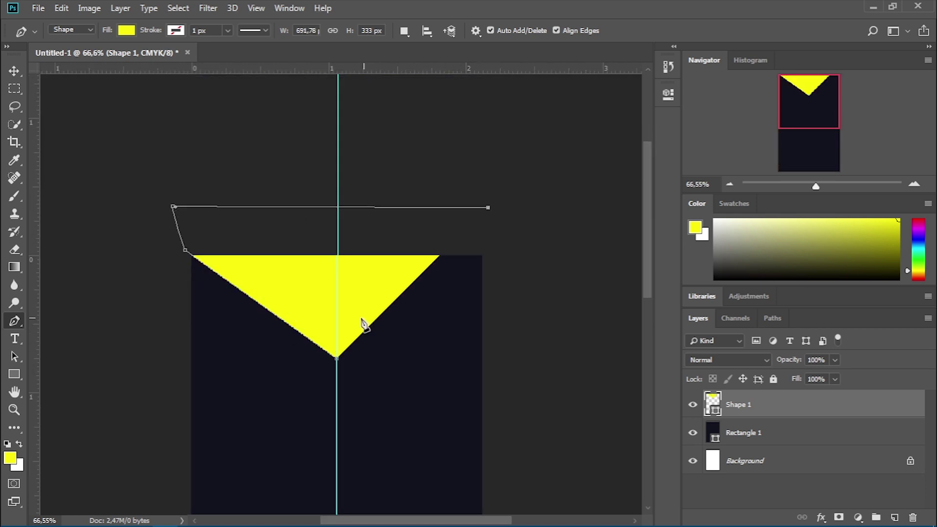
{"action": "left_click", "coordinate": [532, 219]}
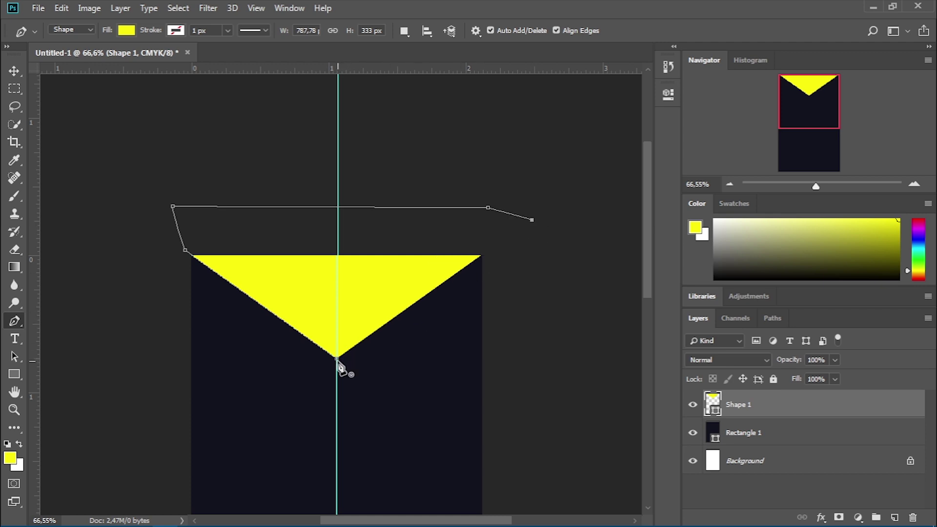
{"action": "key", "text": "v"}
{"action": "left_click", "coordinate": [448, 215]}
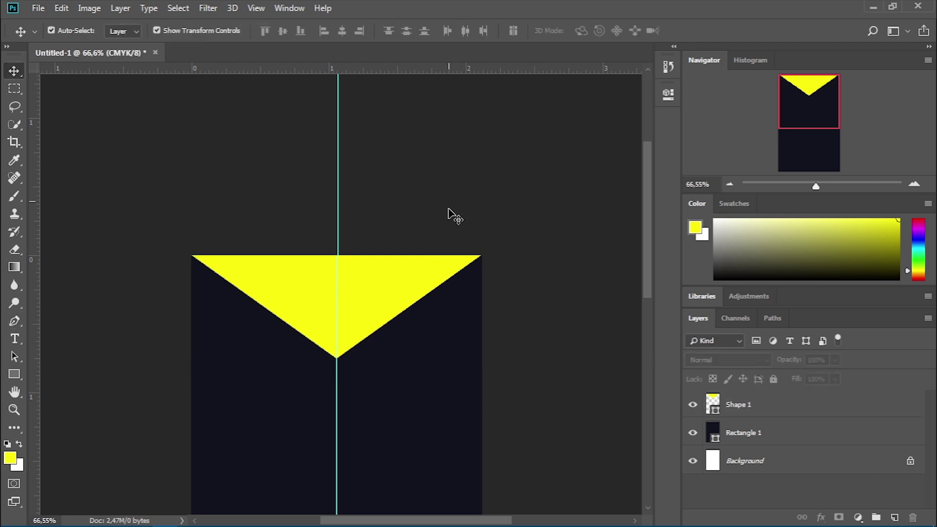
{"action": "scroll", "coordinate": [375, 294], "scroll_direction": "down", "scroll_amount": 1}
{"action": "left_click", "coordinate": [356, 138]}
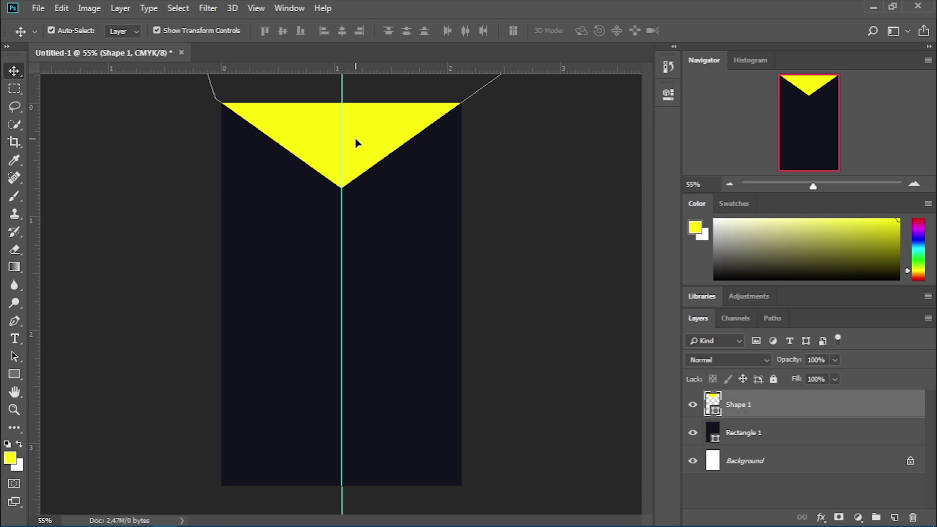
{"action": "left_click", "coordinate": [537, 146]}
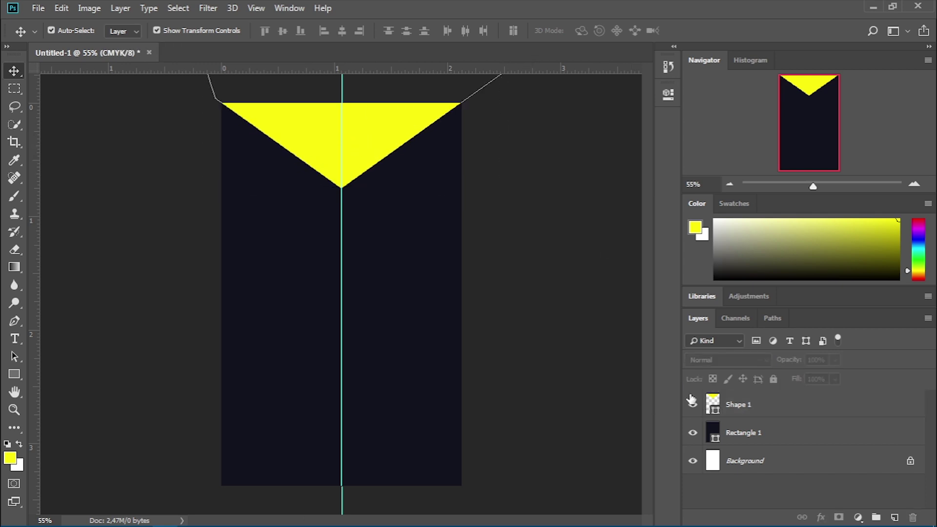
{"action": "left_click", "coordinate": [742, 433]}
{"action": "left_click", "coordinate": [171, 100]}
{"action": "left_click", "coordinate": [312, 129]}
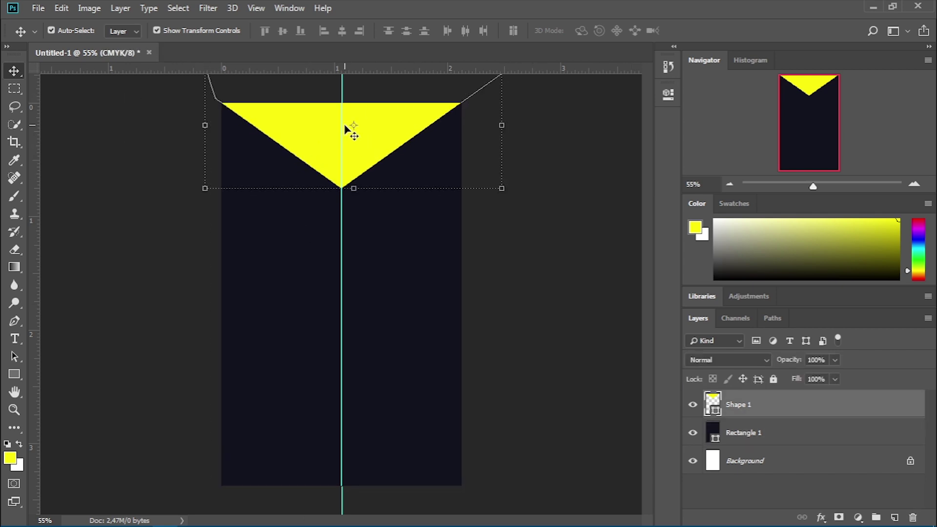
{"action": "left_click", "coordinate": [153, 146]}
- Draw a yellow circle about 212 px across, enlarge it and center it on the guide, overlapping the triangle's tip
{"action": "scroll", "coordinate": [209, 218], "scroll_direction": "up", "scroll_amount": 1}
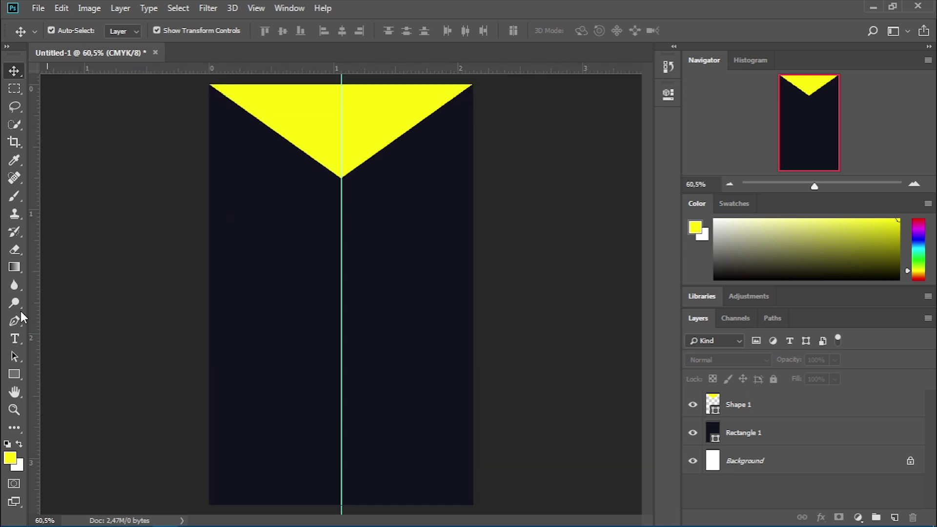
{"action": "left_click_drag", "start_coordinate": [16, 377], "coordinate": [53, 401]}
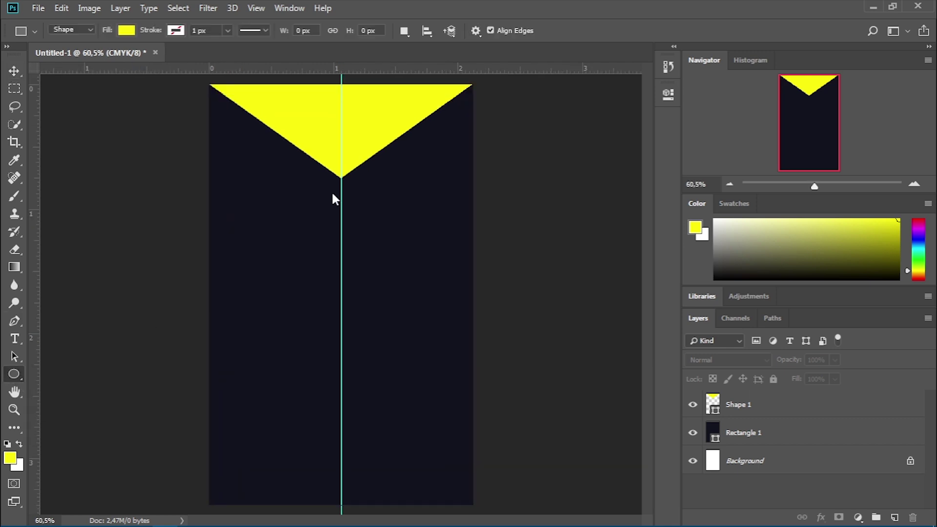
{"action": "left_click_drag", "start_coordinate": [395, 271], "coordinate": [469, 285]}
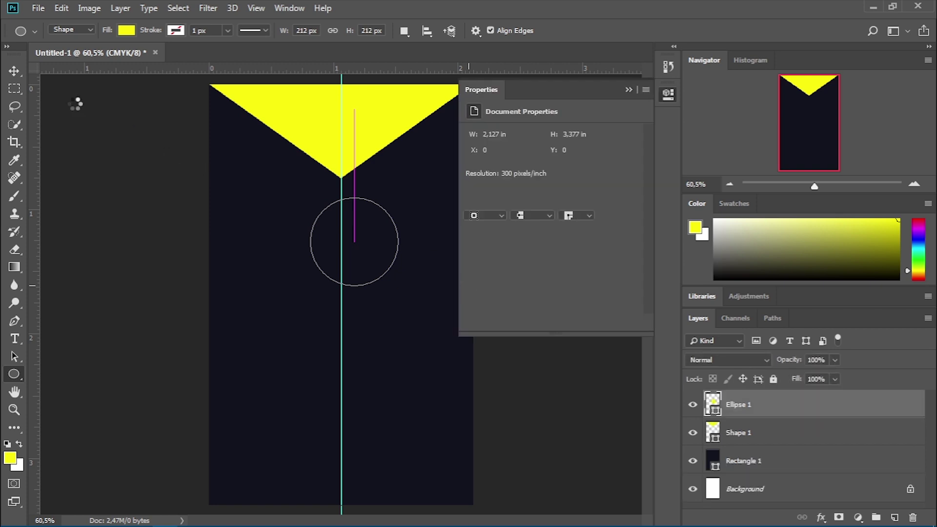
{"action": "key", "text": "v"}
{"action": "key", "text": "ctrl+minus"}
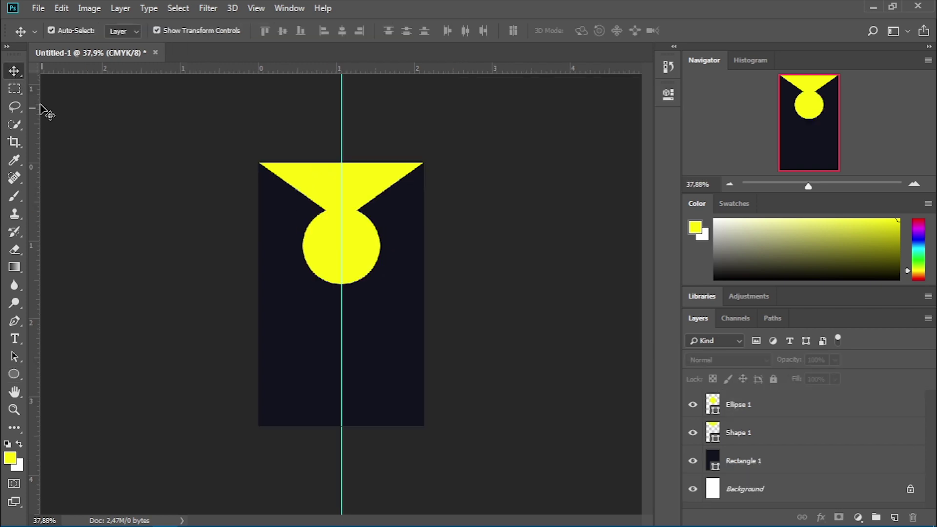
- Add an 8 px Stroke effect to the circle, positioned Outside, in the yellow sampled from the triangle
{"action": "left_click", "coordinate": [317, 247]}
{"action": "left_click", "coordinate": [822, 517]}
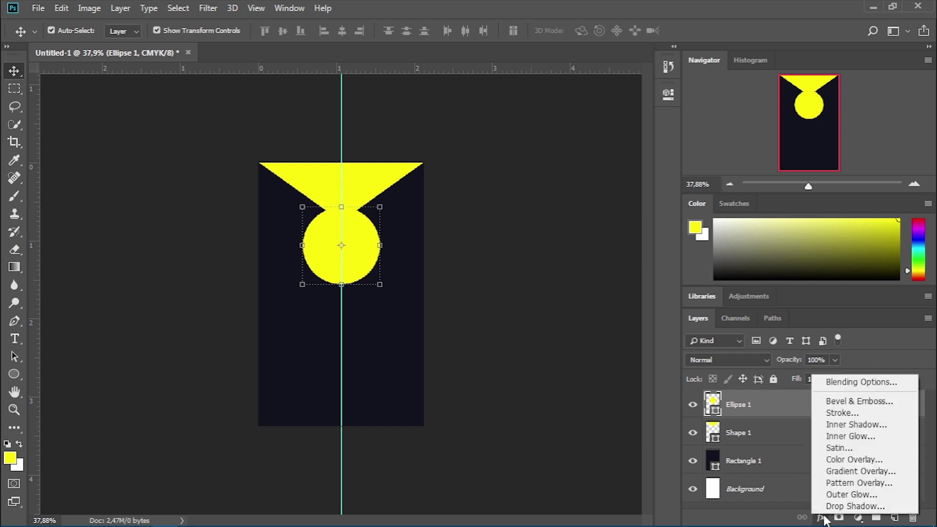
{"action": "left_click", "coordinate": [842, 414]}
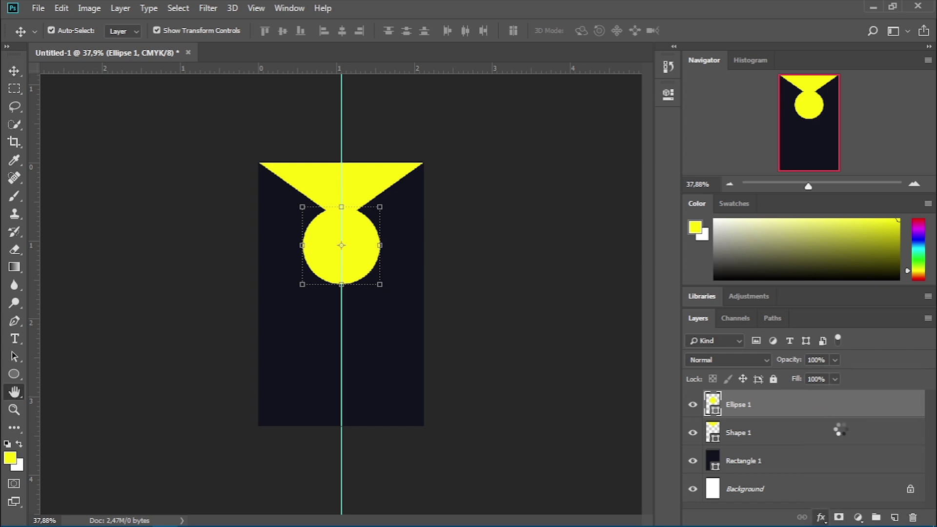
{"action": "left_click", "coordinate": [587, 200]}
{"action": "left_click", "coordinate": [272, 164]}
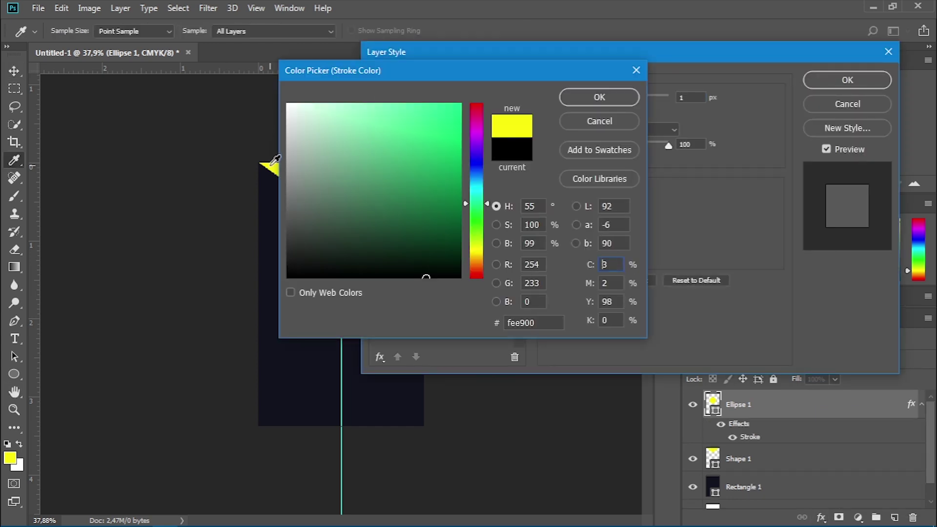
{"action": "left_click", "coordinate": [602, 97]}
{"action": "left_click_drag", "start_coordinate": [611, 101], "coordinate": [611, 102]}
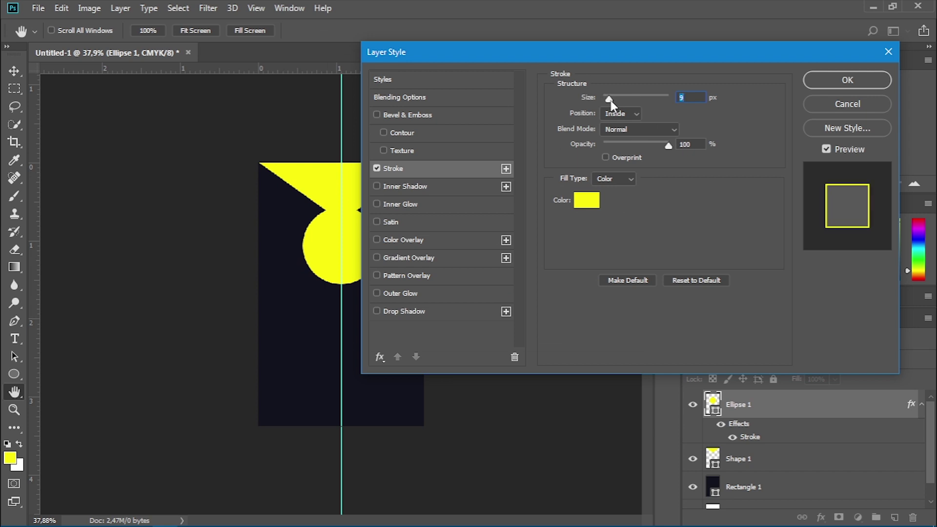
{"action": "left_click", "coordinate": [630, 113]}
{"action": "left_click", "coordinate": [615, 126]}
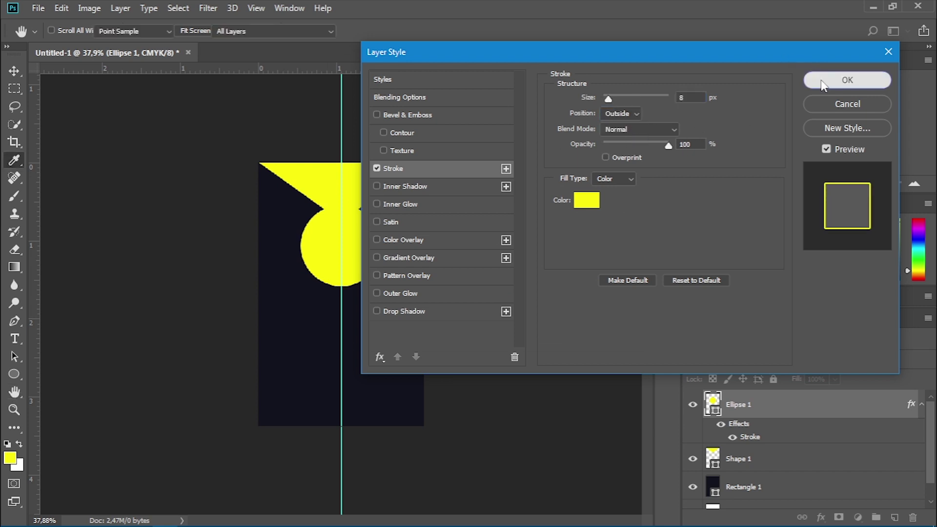
{"action": "left_click", "coordinate": [848, 80]}
- Place the portrait photo from Local Disk (D:) as an embedded image and scale it down to about 16.5% over the circle
{"action": "left_click", "coordinate": [39, 9]}
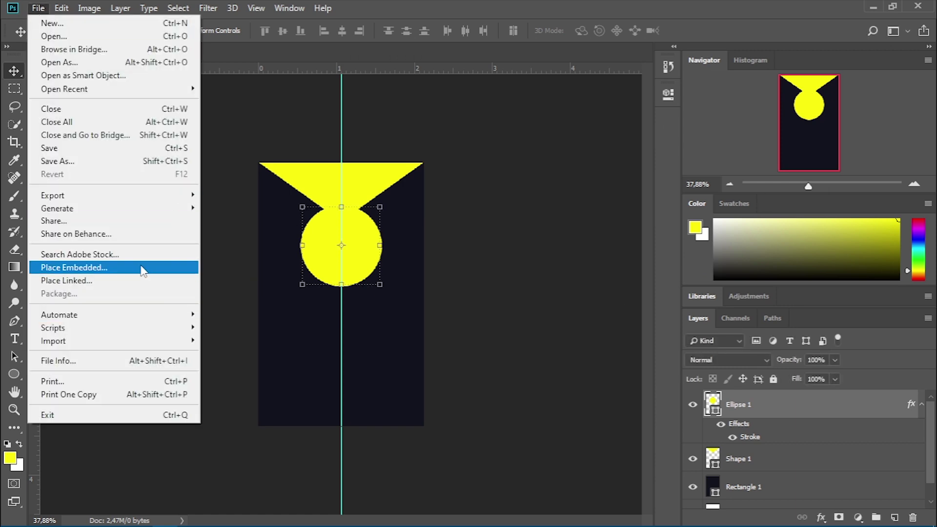
{"action": "left_click", "coordinate": [142, 267]}
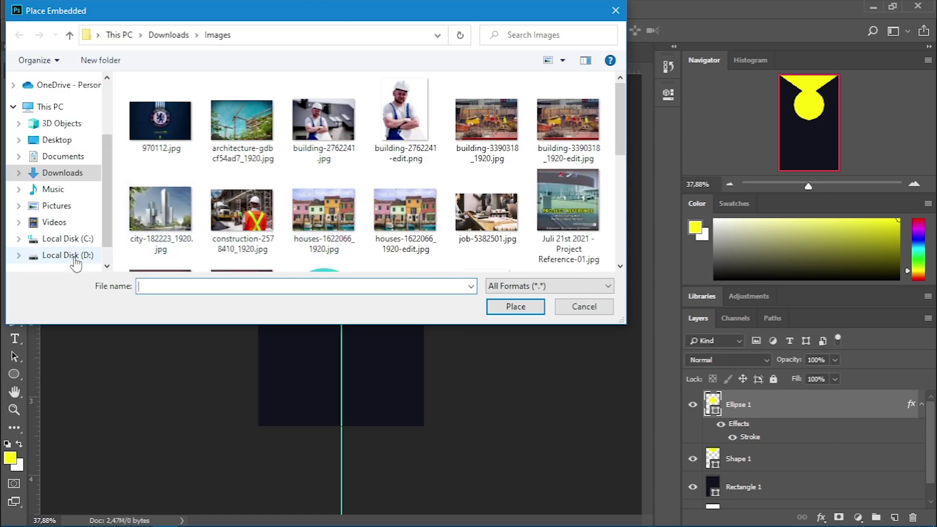
{"action": "left_click", "coordinate": [73, 254]}
{"action": "left_click", "coordinate": [151, 117]}
{"action": "double_click", "coordinate": [150, 117]}
{"action": "left_click", "coordinate": [429, 105]}
{"action": "left_click", "coordinate": [516, 306]}
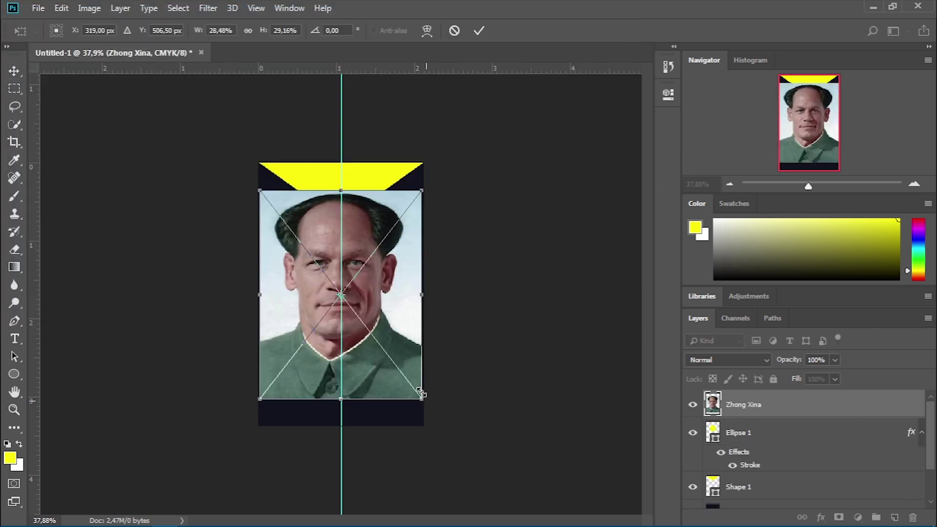
{"action": "left_click_drag", "start_coordinate": [426, 399], "coordinate": [371, 319]}
{"action": "left_click", "coordinate": [479, 33]}
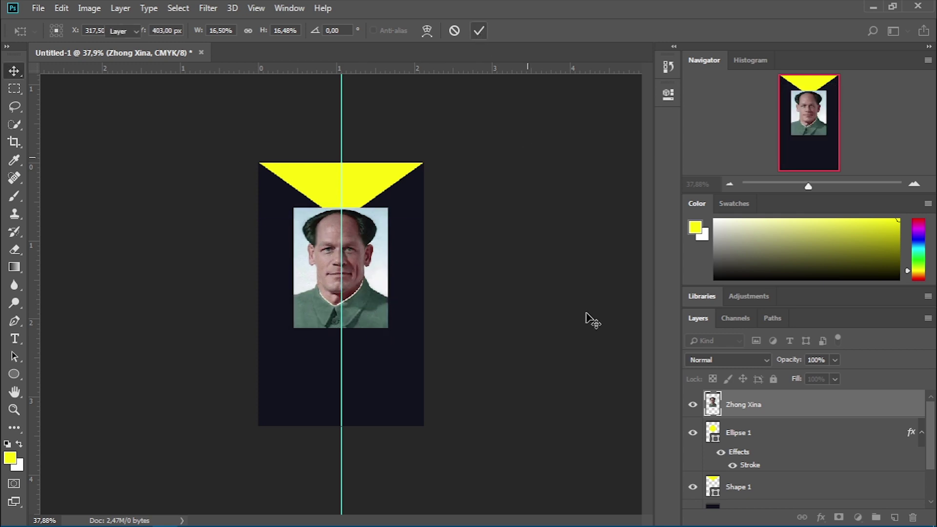
- Clip the portrait to the circle with a clipping mask, scale it down to about 13.3% and center the face inside the circle
{"action": "key", "text": "ctrl+alt+g"}
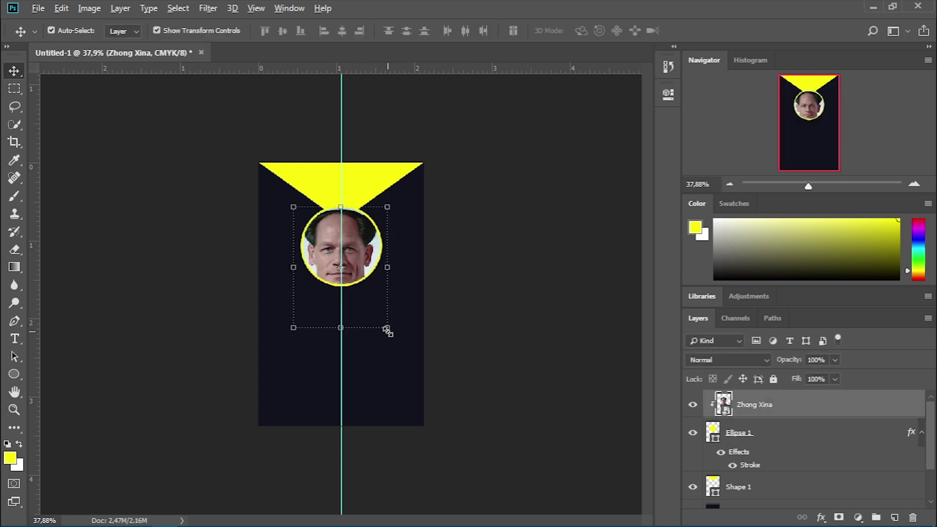
{"action": "left_click_drag", "start_coordinate": [386, 327], "coordinate": [383, 313]}
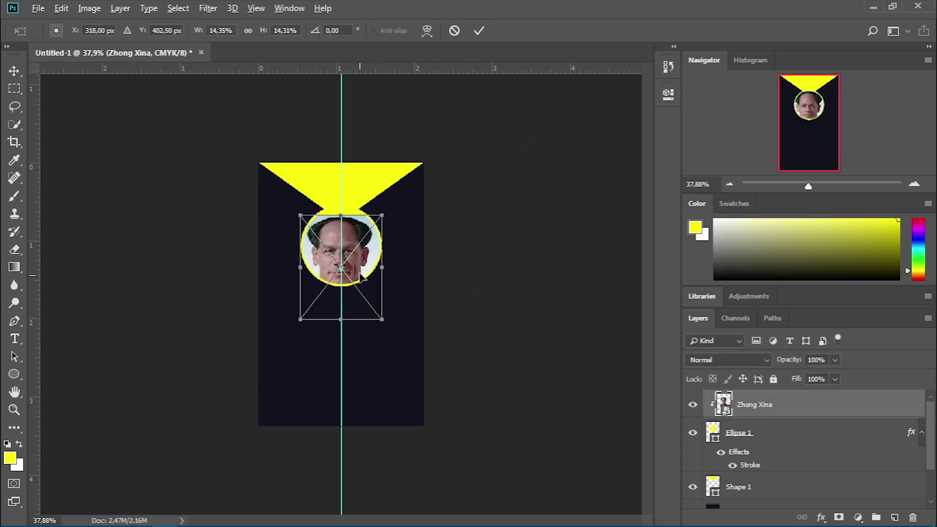
{"action": "left_click_drag", "start_coordinate": [358, 261], "coordinate": [359, 254]}
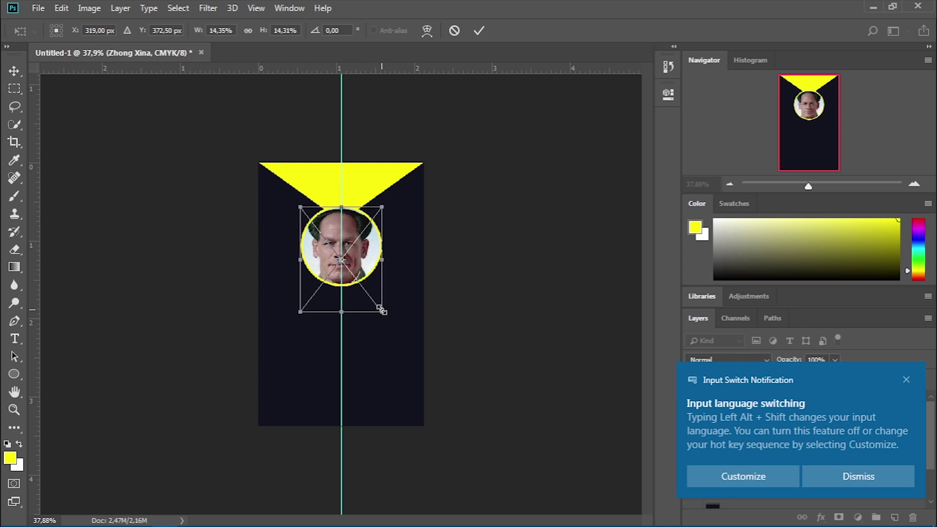
{"action": "left_click_drag", "start_coordinate": [382, 310], "coordinate": [380, 308]}
{"action": "left_click_drag", "start_coordinate": [362, 258], "coordinate": [363, 256]}
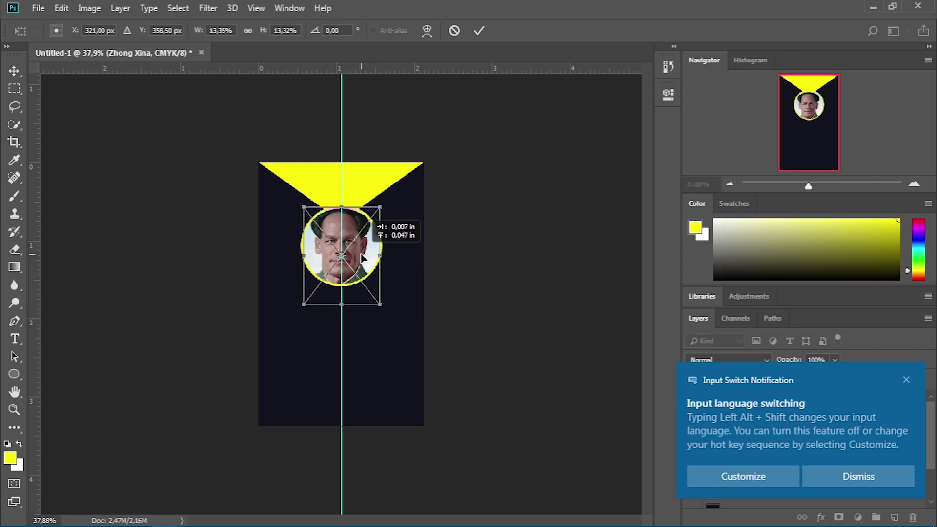
{"action": "left_click", "coordinate": [479, 31]}
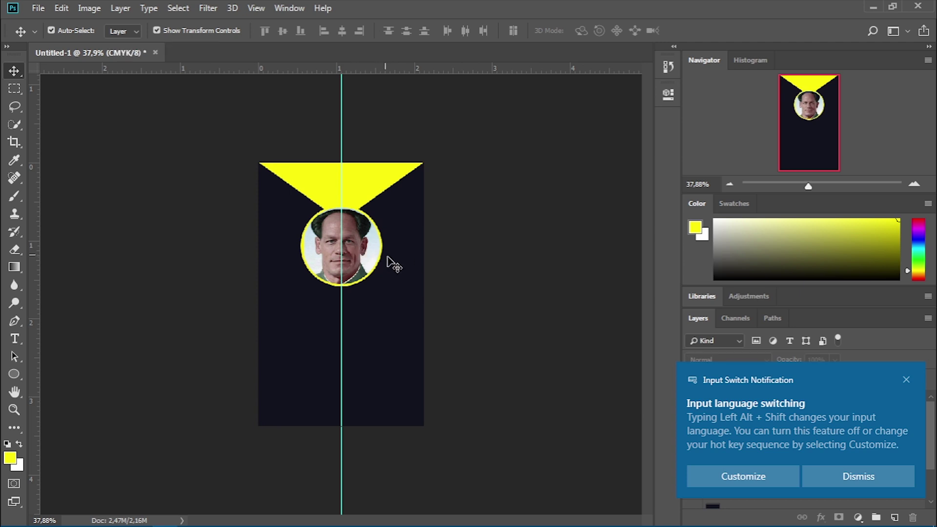
{"action": "scroll", "coordinate": [327, 226], "scroll_direction": "up", "scroll_amount": 1}
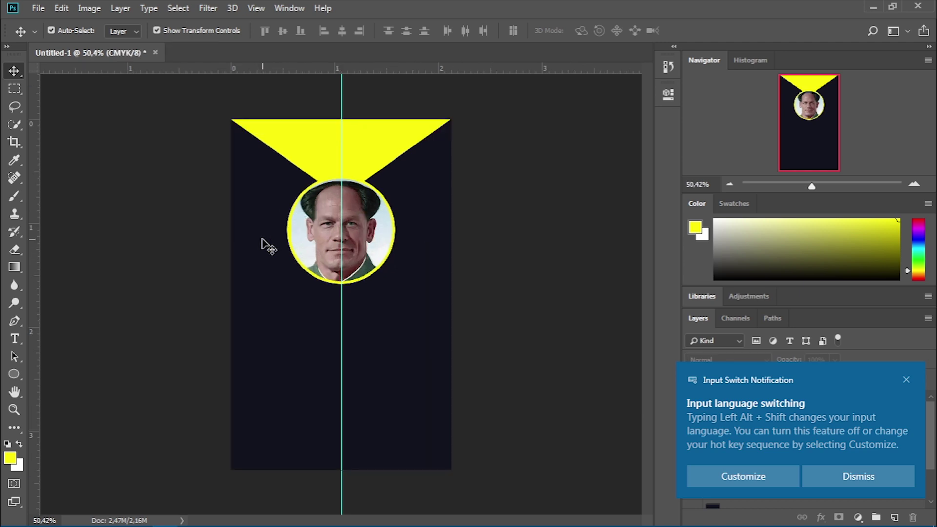
{"action": "left_click", "coordinate": [393, 268]}
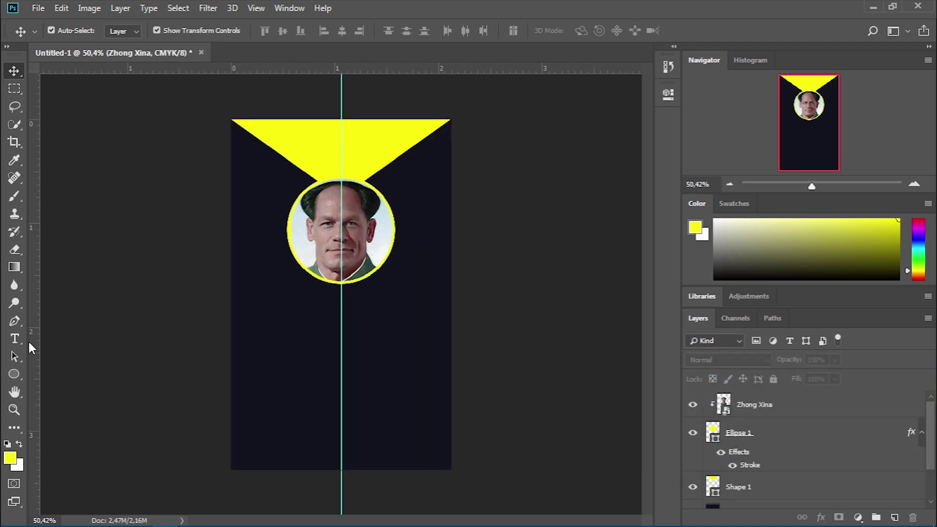
- Draw a yellow rounded rectangle about 342 x 72 px with a 50 px radius below the portrait and center it on the guide
{"action": "left_click", "coordinate": [19, 376]}
{"action": "left_click", "coordinate": [43, 386]}
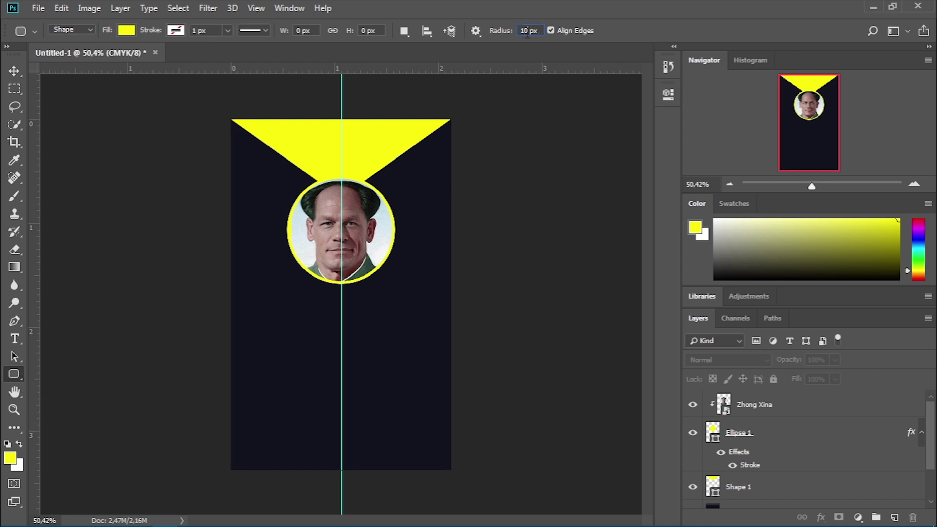
{"action": "left_click_drag", "start_coordinate": [280, 295], "coordinate": [398, 319]}
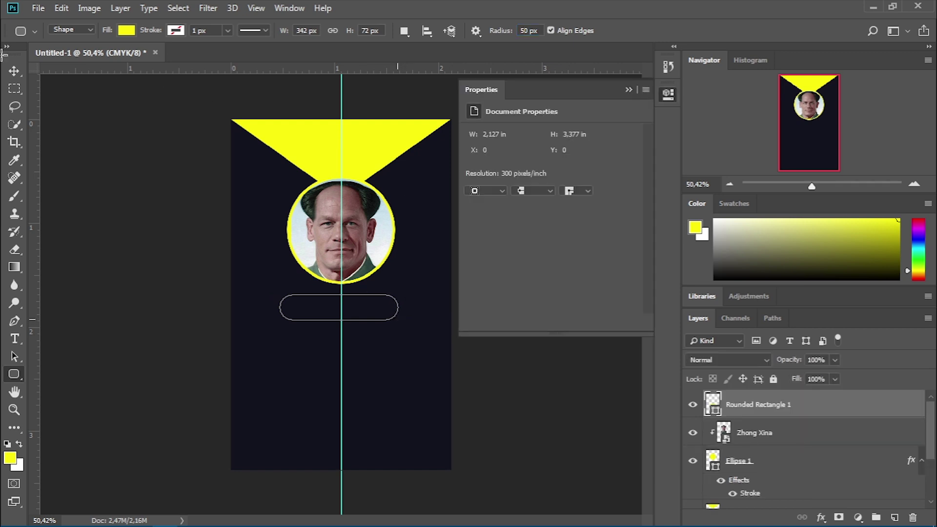
{"action": "left_click", "coordinate": [13, 71]}
{"action": "mouse_move", "coordinate": [320, 312]}
{"action": "left_mouse_down"}
{"action": "mouse_move", "coordinate": [330, 313]}
{"action": "mouse_move", "coordinate": [322, 313]}
{"action": "left_mouse_up"}
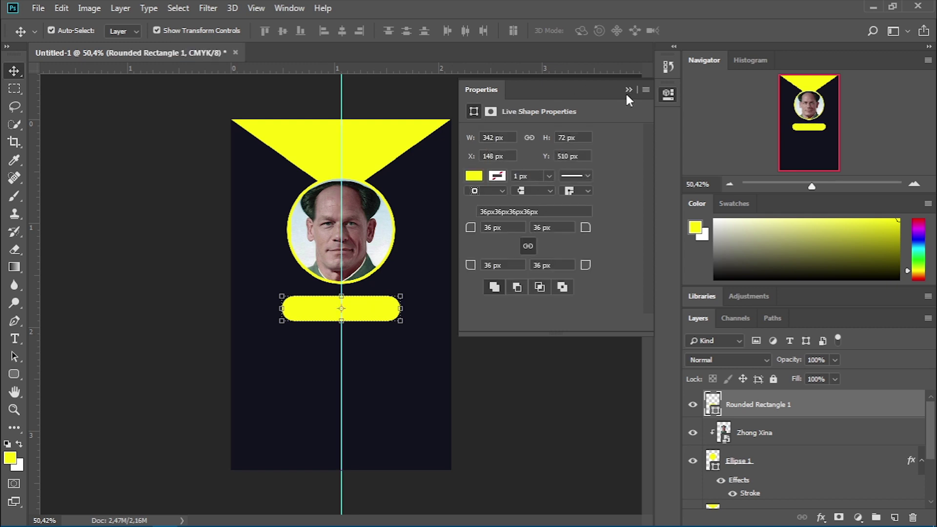
{"action": "left_click", "coordinate": [629, 89]}
{"action": "left_click", "coordinate": [620, 188]}
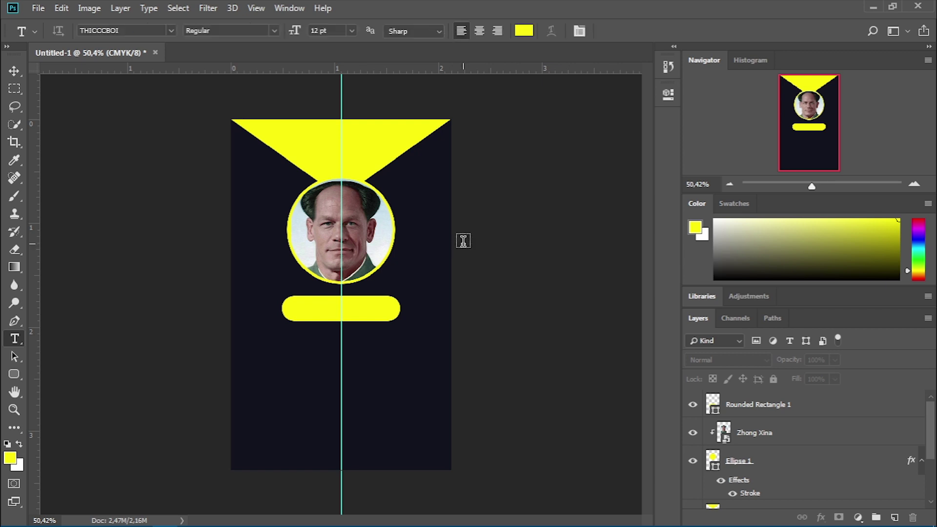
- Start a text line on the yellow rounded rectangle in THICCCBOI Extra Bold, colored with the navy sampled from the card background
{"action": "left_click", "coordinate": [300, 308]}
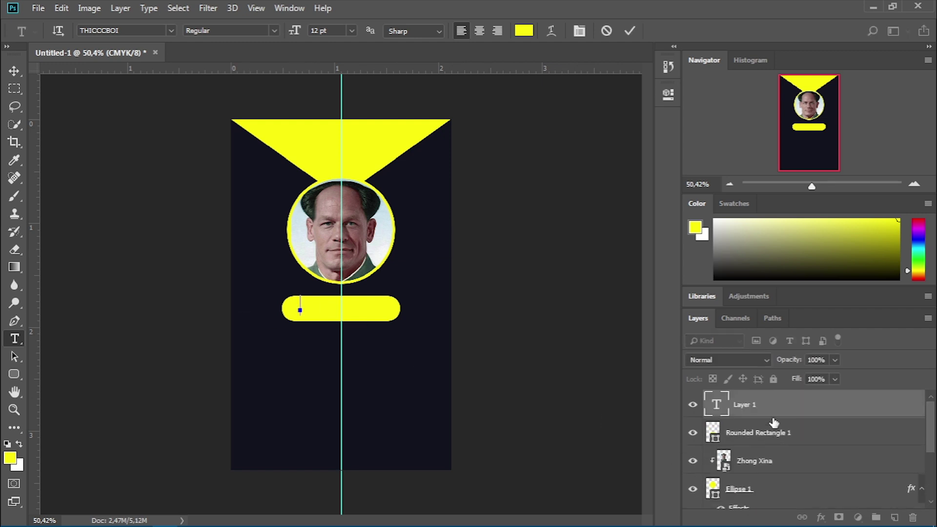
{"action": "left_click", "coordinate": [523, 31]}
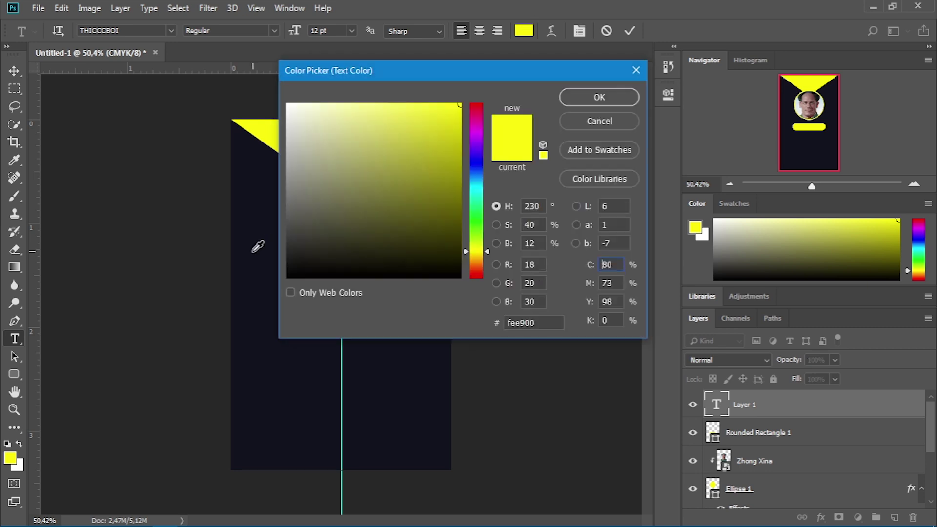
{"action": "left_click", "coordinate": [256, 245]}
{"action": "left_click", "coordinate": [585, 96]}
{"action": "left_click", "coordinate": [274, 30]}
{"action": "left_click", "coordinate": [202, 110]}
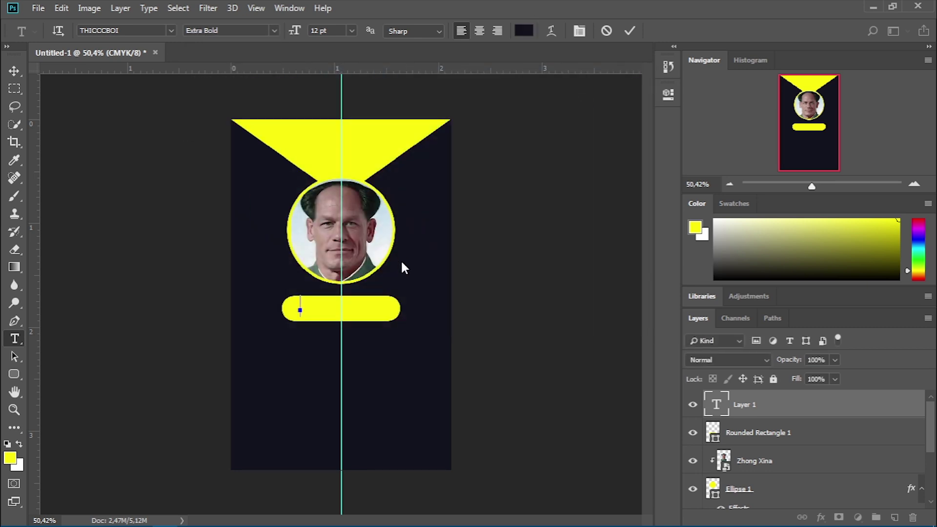
- Enter the cardholder's full name and center the text on the yellow rounded rectangle
{"action": "type", "text": "Zhong "}
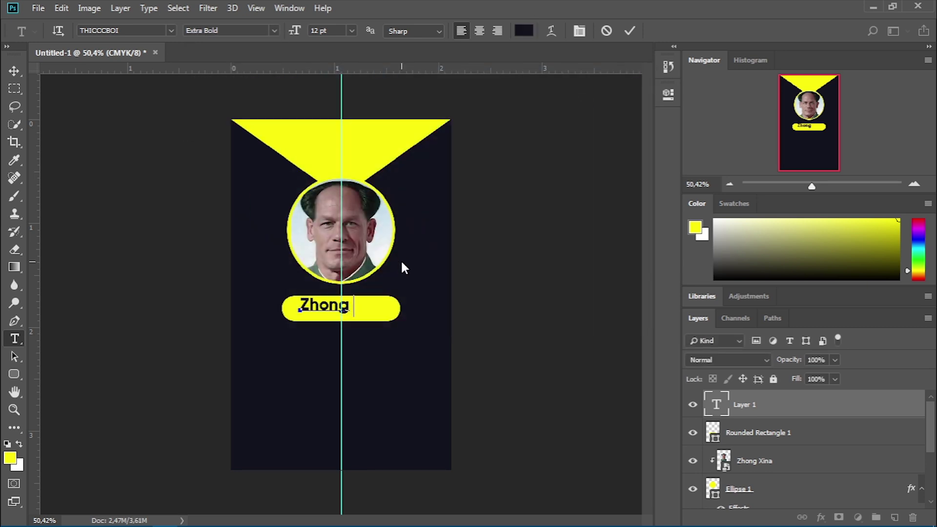
{"action": "type", "text": "Xina"}
{"action": "left_click", "coordinate": [628, 31]}
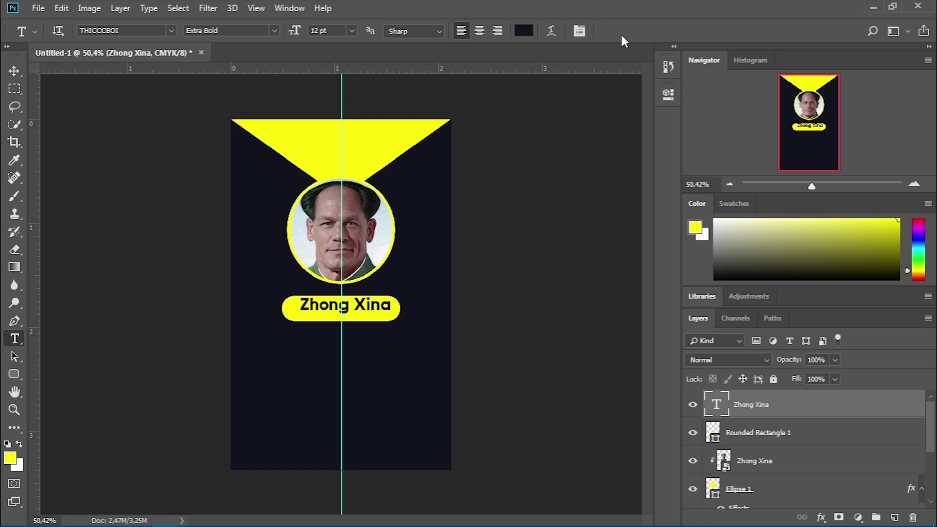
{"action": "key", "text": "v"}
{"action": "left_click_drag", "start_coordinate": [322, 308], "coordinate": [377, 311]}
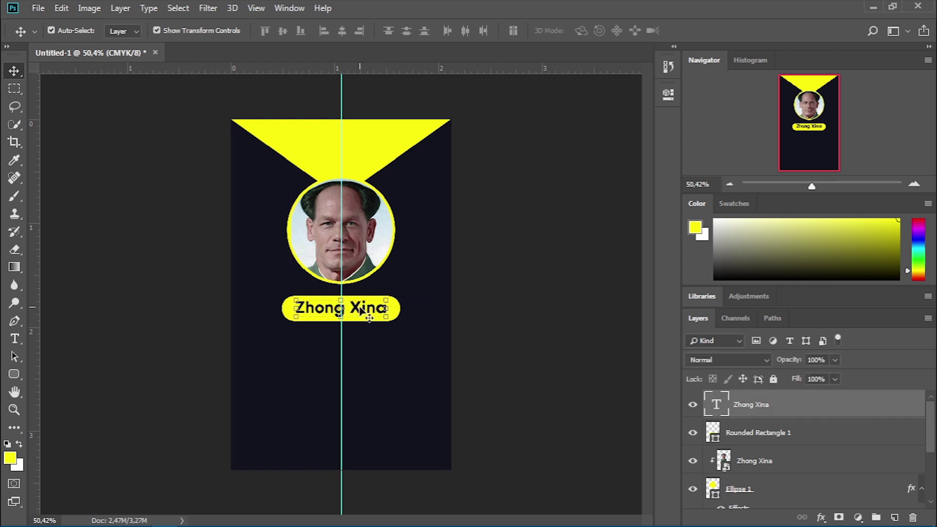
{"action": "left_click", "coordinate": [361, 308]}
{"action": "left_click", "coordinate": [458, 291]}
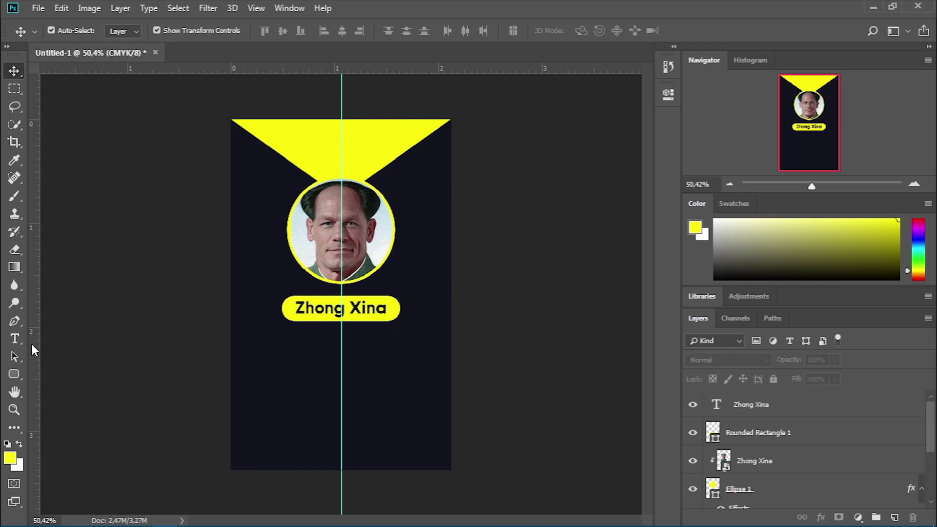
- Add the text "Graphic Designer" below the name in yellow, using THICCCBOI Regular at 12 pt
{"action": "left_click", "coordinate": [14, 339]}
{"action": "left_click", "coordinate": [295, 340]}
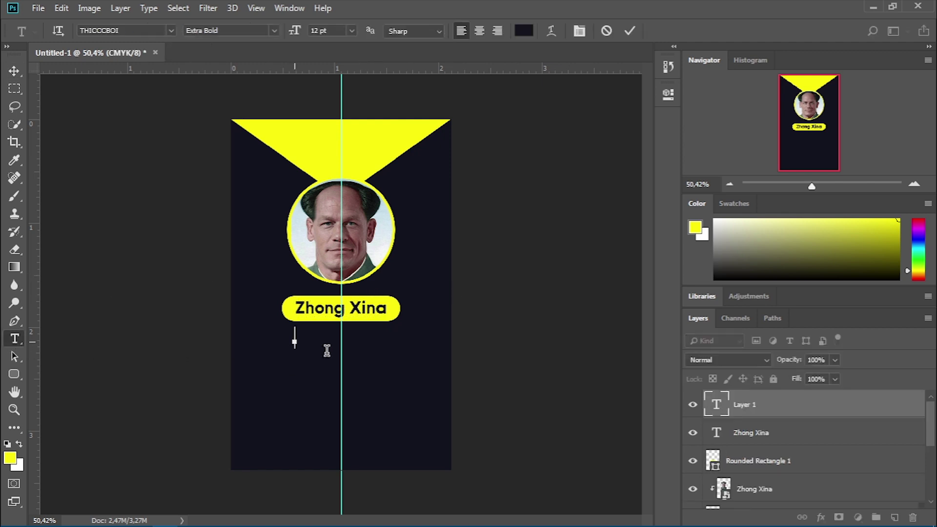
{"action": "left_click", "coordinate": [524, 30]}
{"action": "left_click", "coordinate": [601, 96]}
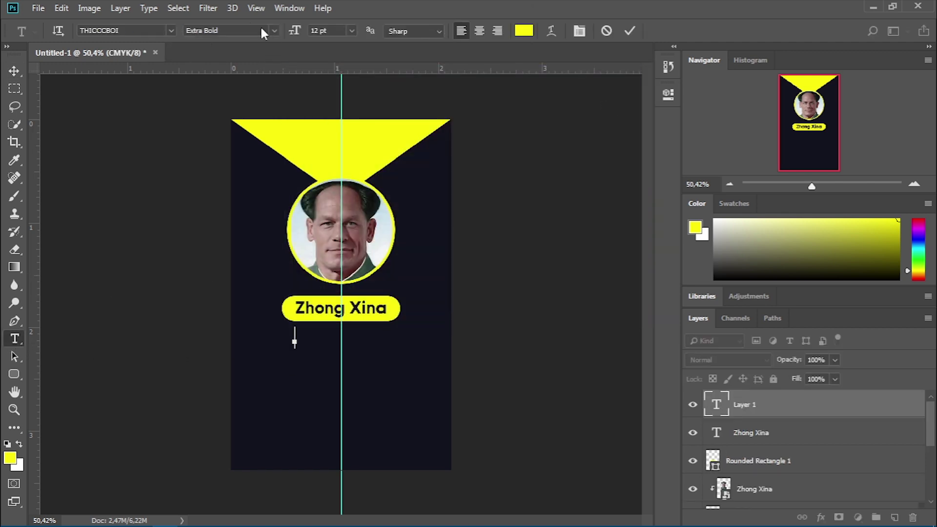
{"action": "left_click", "coordinate": [274, 31]}
{"action": "left_click", "coordinate": [244, 76]}
{"action": "left_click", "coordinate": [275, 30]}
{"action": "left_click", "coordinate": [263, 65]}
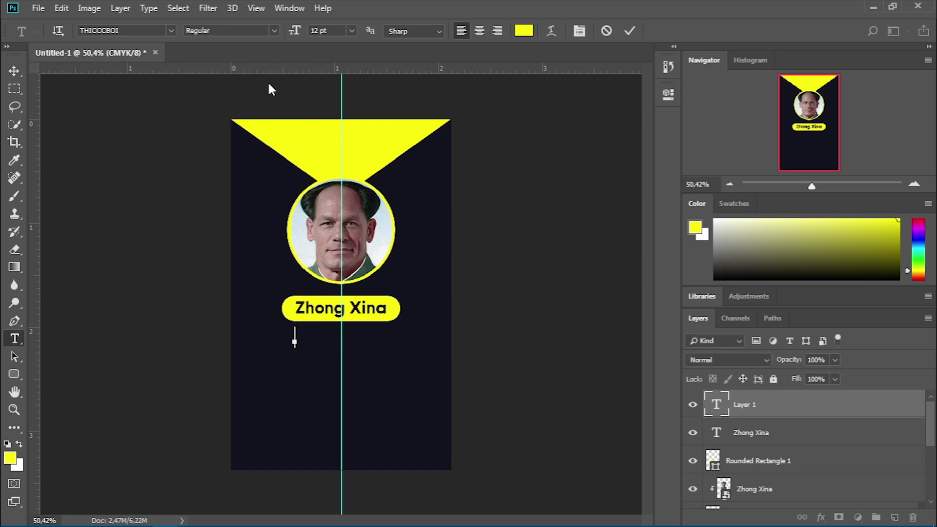
{"action": "type", "text": "Grap"}
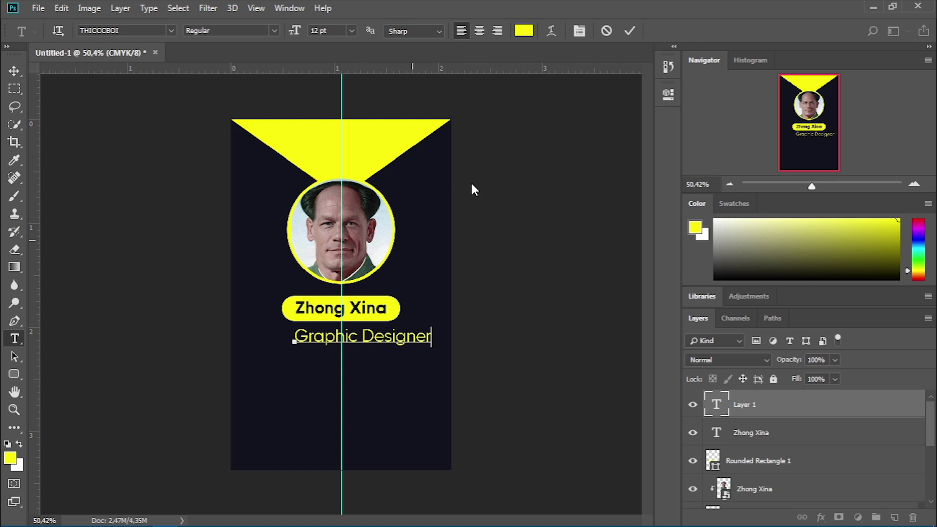
{"action": "left_click", "coordinate": [630, 31]}
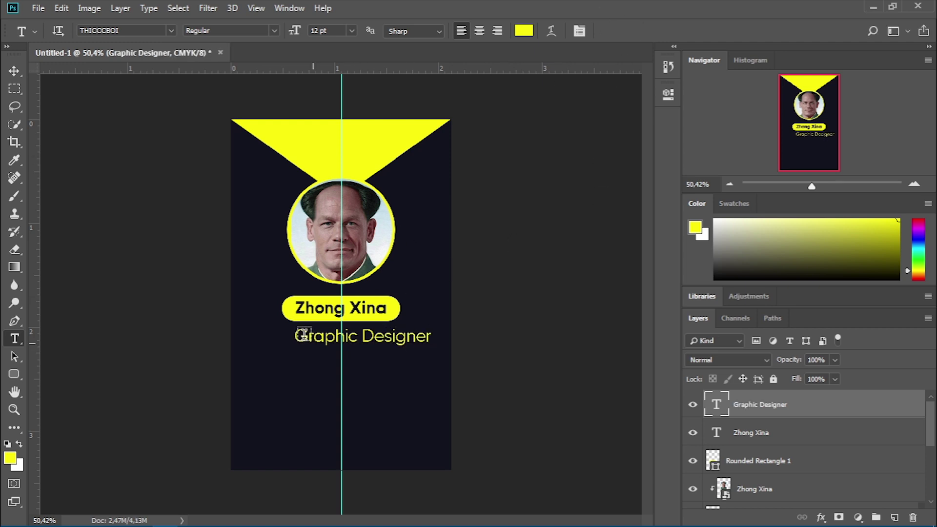
- Set the tracking of the "Graphic Designer" text to 150
{"action": "double_click", "coordinate": [716, 404]}
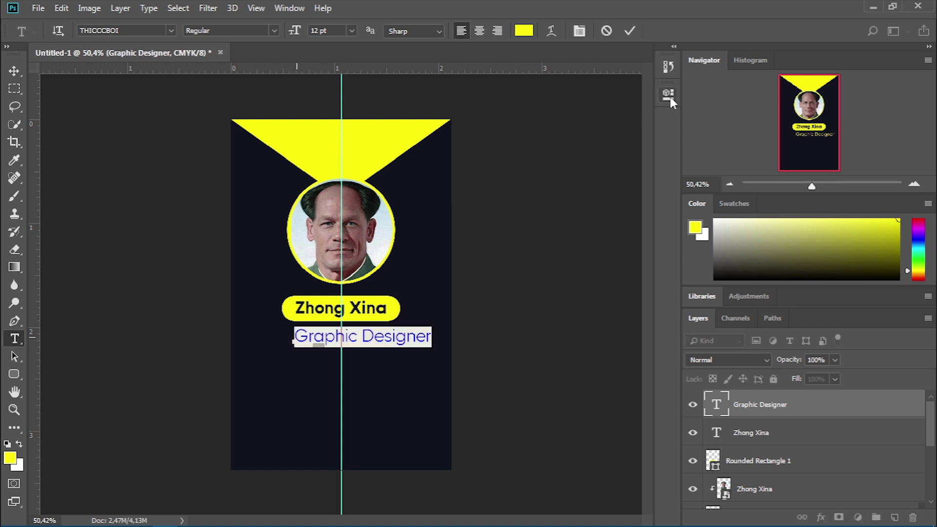
{"action": "left_click", "coordinate": [668, 94]}
{"action": "left_click", "coordinate": [588, 218]}
{"action": "left_click", "coordinate": [568, 380]}
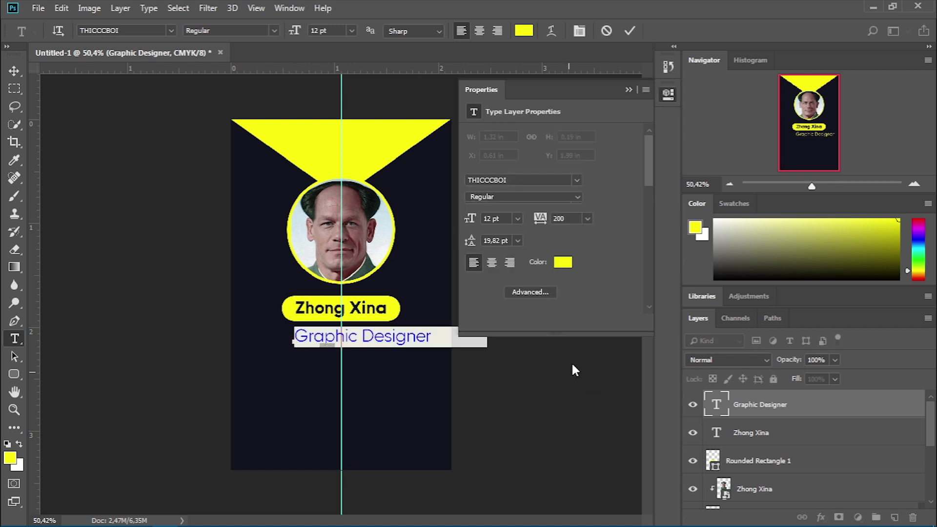
{"action": "left_click", "coordinate": [588, 218]}
{"action": "left_click", "coordinate": [575, 371]}
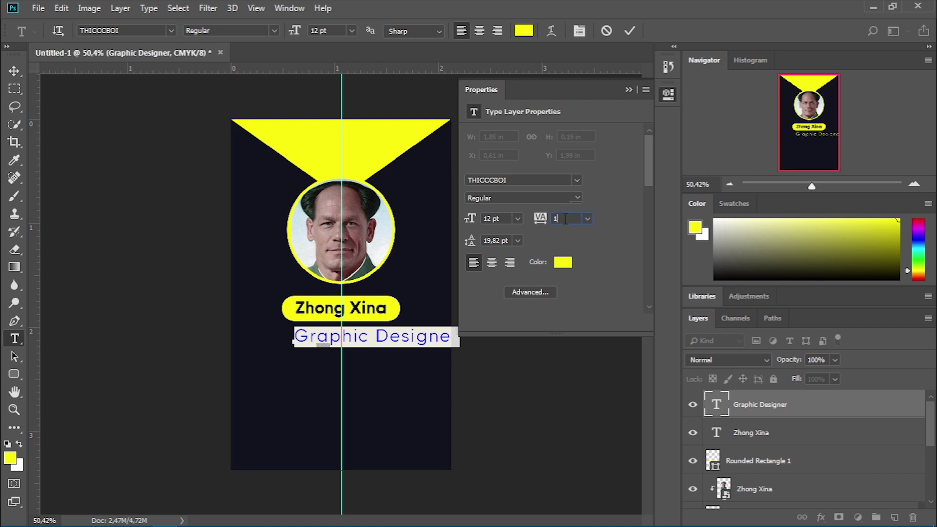
{"action": "type", "text": "50"}
{"action": "left_click", "coordinate": [587, 218]}
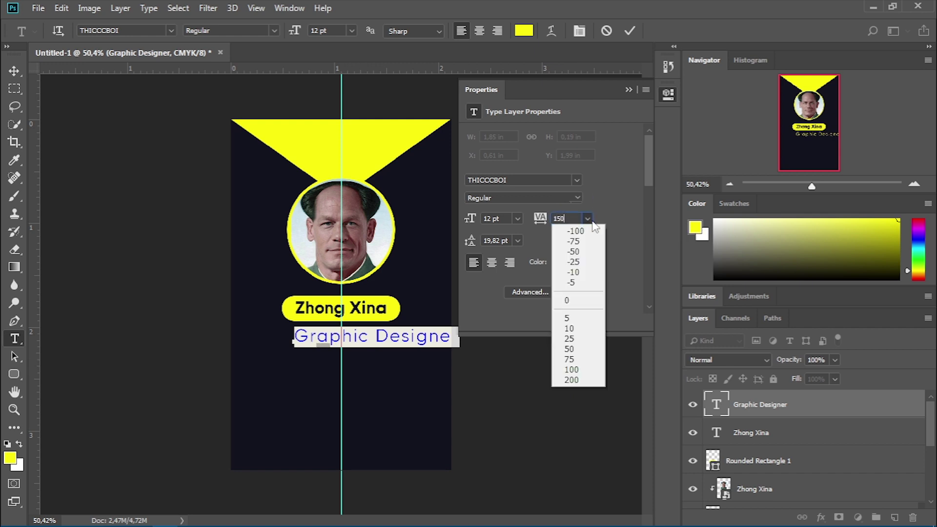
{"action": "left_click", "coordinate": [629, 34]}
- Scale the "Graphic Designer" text down to about 60.65% and center it on the guide below the name
{"action": "key", "text": "v"}
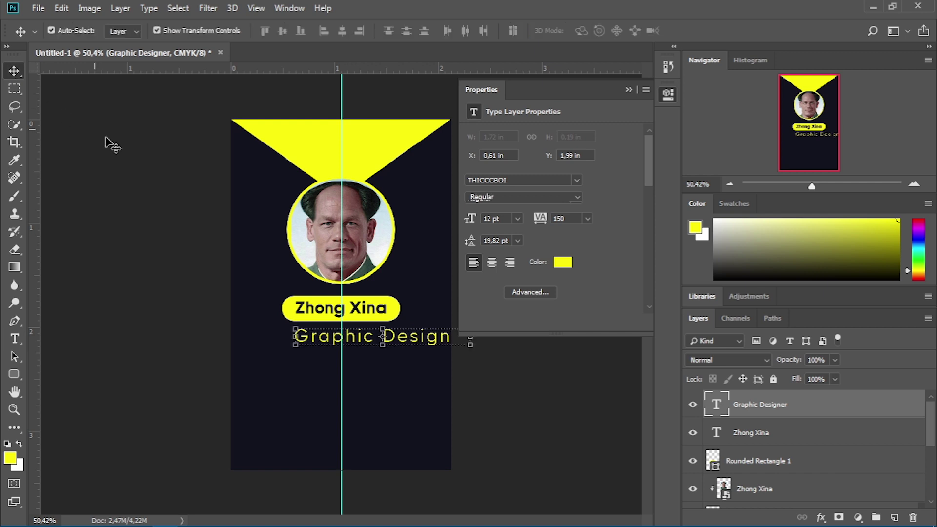
{"action": "left_click_drag", "start_coordinate": [328, 339], "coordinate": [288, 339]}
{"action": "key", "text": "ctrl+t"}
{"action": "left_click", "coordinate": [619, 31]}
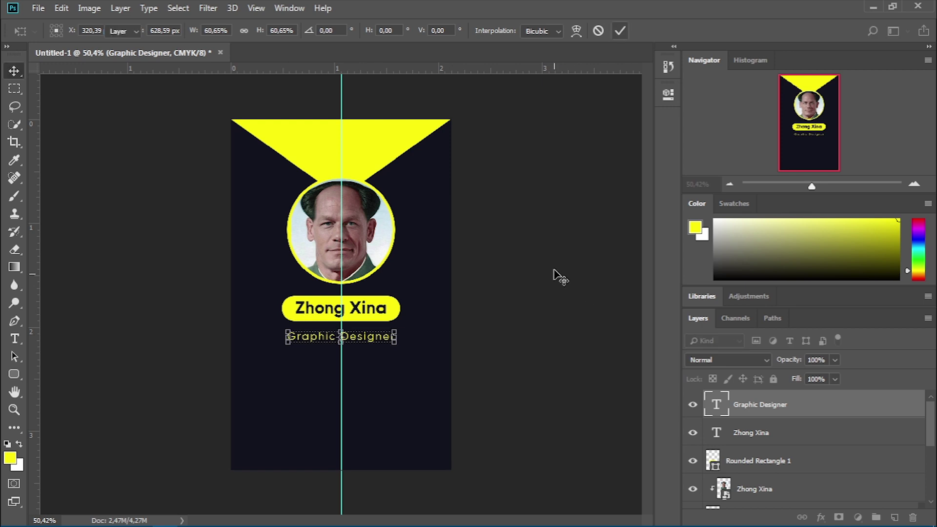
{"action": "left_click_drag", "start_coordinate": [357, 345], "coordinate": [357, 342]}
{"action": "left_click", "coordinate": [555, 340]}
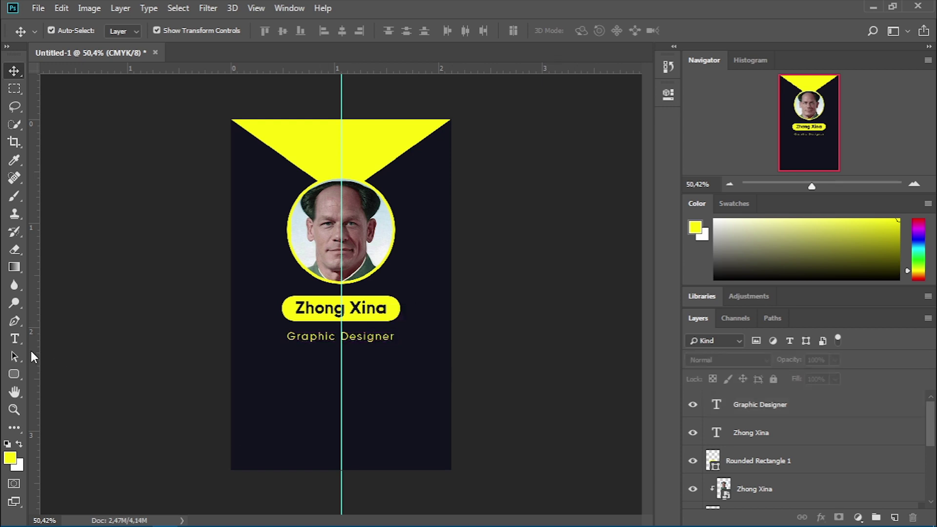
- Add a white THICCCBOI Regular 12 pt text line below the job title reading "ID NO :" followed by the ID number
{"action": "scroll", "coordinate": [440, 379], "scroll_direction": "up", "scroll_amount": 1}
{"action": "left_click", "coordinate": [16, 343]}
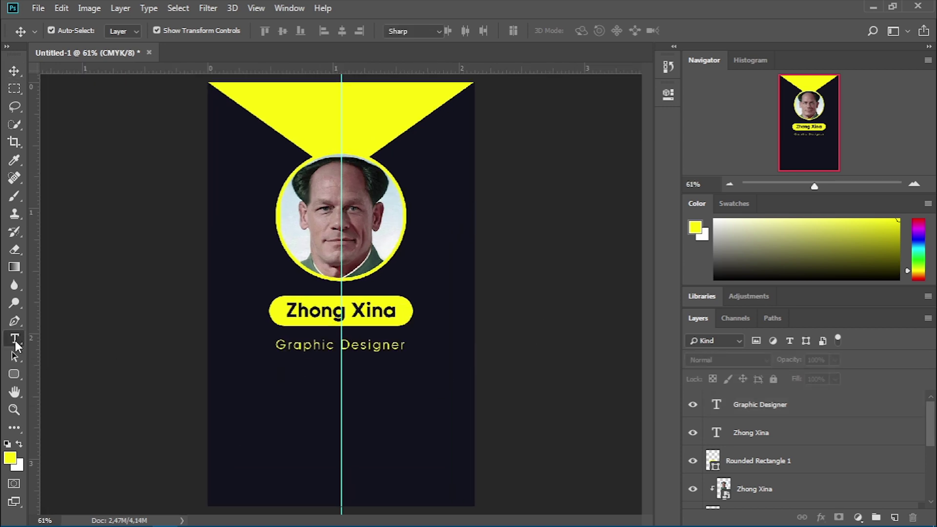
{"action": "left_click", "coordinate": [272, 389]}
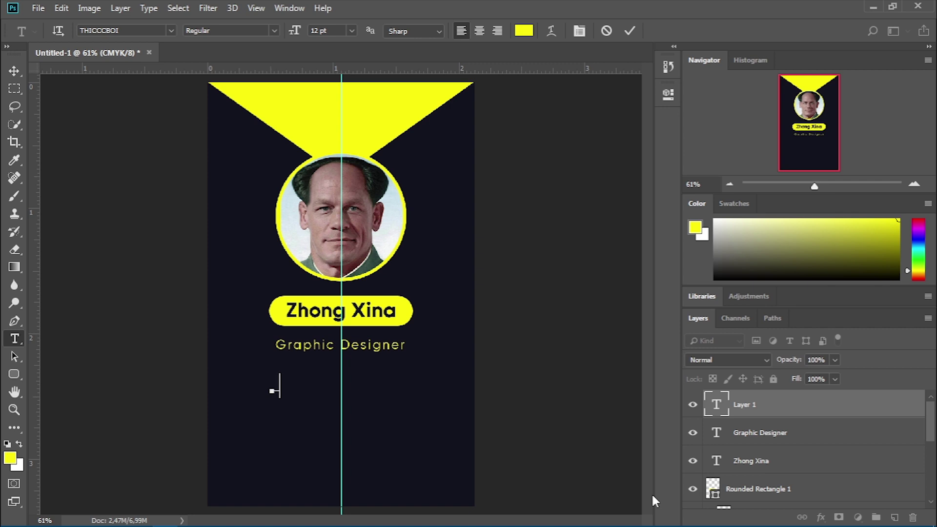
{"action": "left_click", "coordinate": [523, 31]}
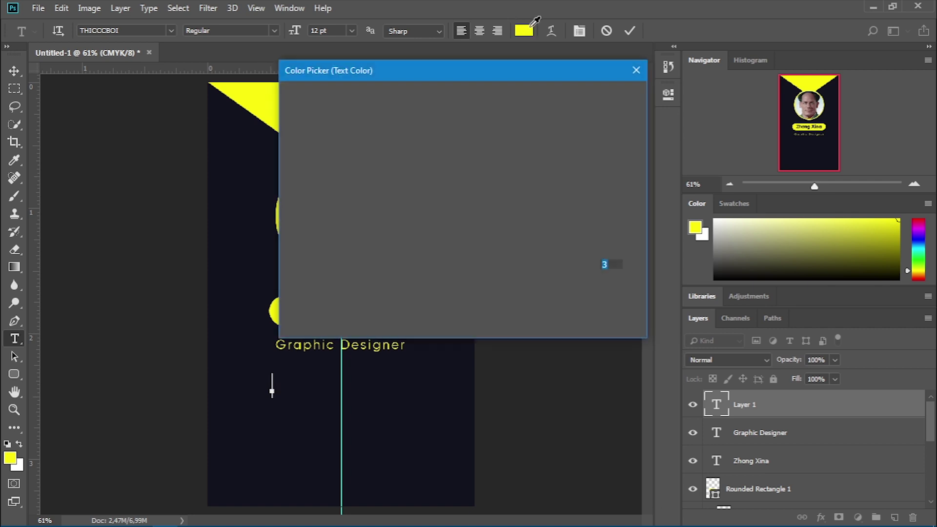
{"action": "left_click", "coordinate": [289, 99]}
{"action": "left_click", "coordinate": [596, 100]}
{"action": "type", "text": "+"}
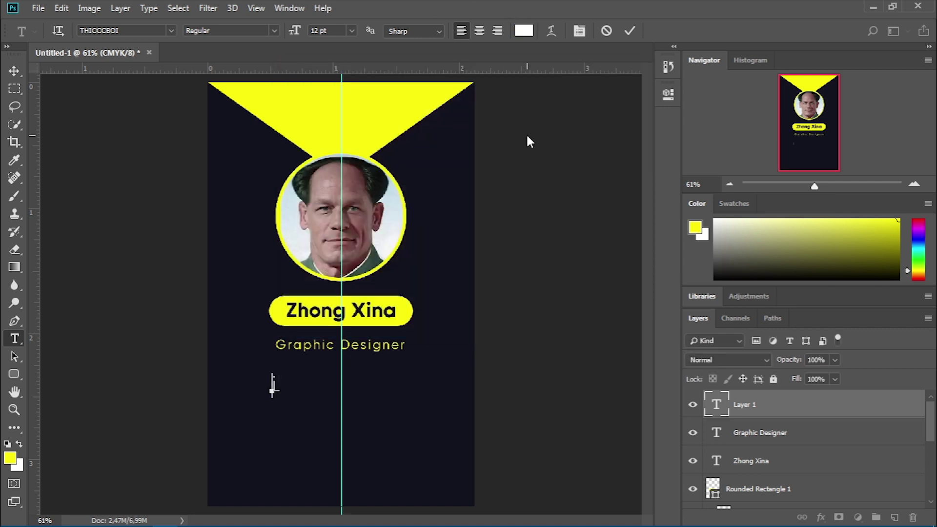
{"action": "type", "text": "D NO    :"}
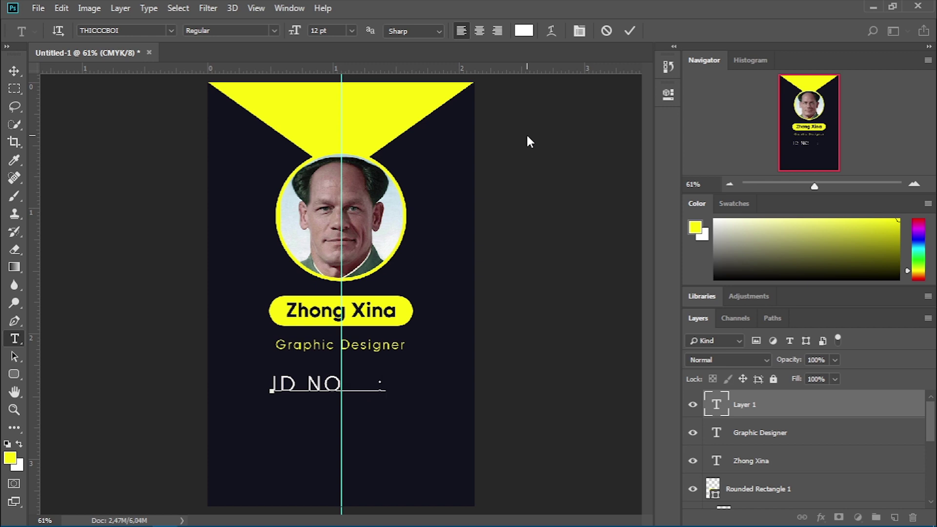
{"action": "type", "text": "121121"}
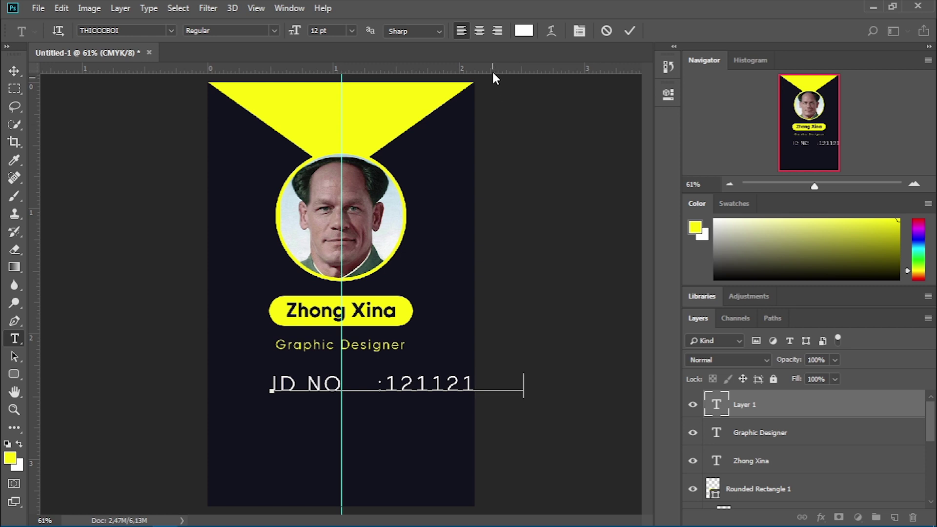
{"action": "left_click", "coordinate": [630, 30]}
- Scale the ID number line to about 53.24% and center it on the guide below the job title
{"action": "left_click", "coordinate": [14, 71]}
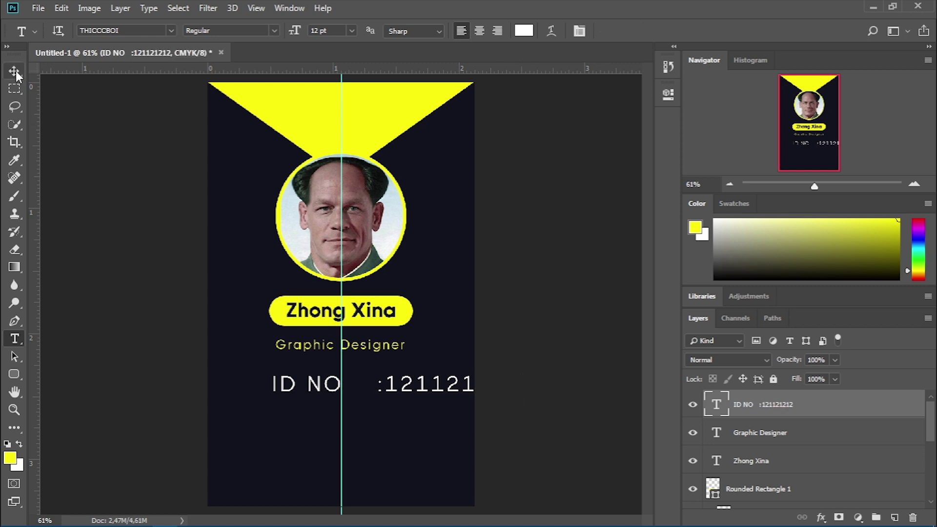
{"action": "mouse_move", "coordinate": [286, 392]}
{"action": "left_mouse_down"}
{"action": "mouse_move", "coordinate": [236, 386]}
{"action": "mouse_move", "coordinate": [247, 372]}
{"action": "mouse_move", "coordinate": [278, 372]}
{"action": "mouse_move", "coordinate": [301, 400]}
{"action": "mouse_move", "coordinate": [296, 415]}
{"action": "mouse_move", "coordinate": [302, 392]}
{"action": "left_mouse_up"}
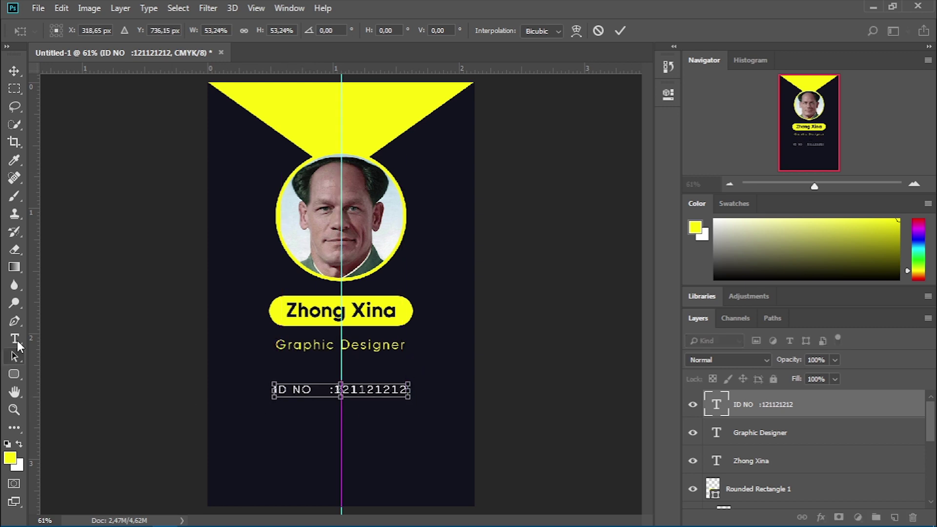
{"action": "left_click", "coordinate": [18, 345]}
{"action": "left_click", "coordinate": [423, 210]}
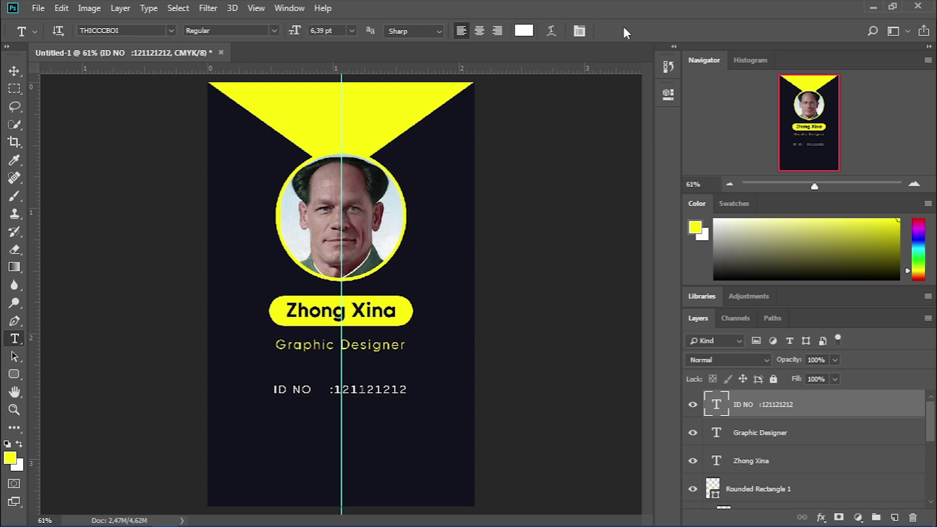
- Adjust the ID number's spacing and digits, and add lines for Email, Phone and "Exp : Feb 31, 2001" with the contact's details
{"action": "left_click", "coordinate": [405, 389]}
{"action": "key", "text": "BackSpace"}
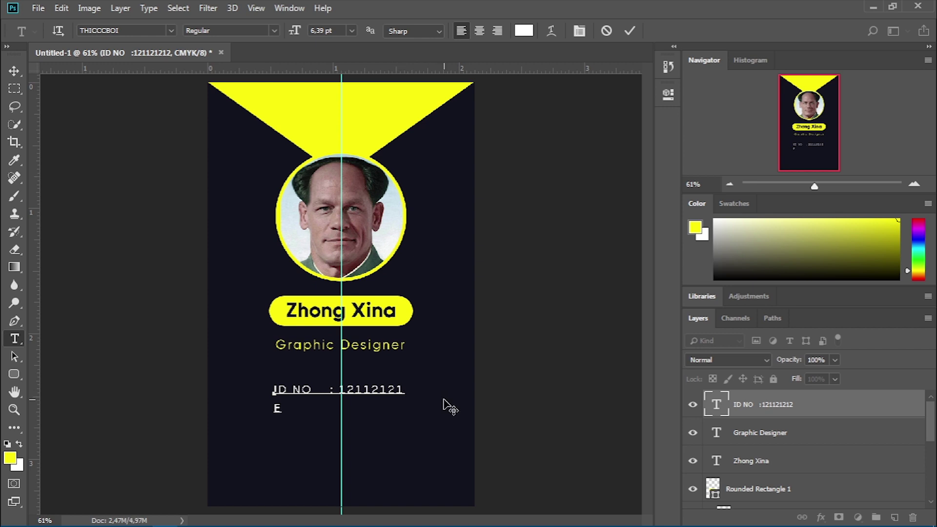
{"action": "type", "text": "Email   : your mail.com"}
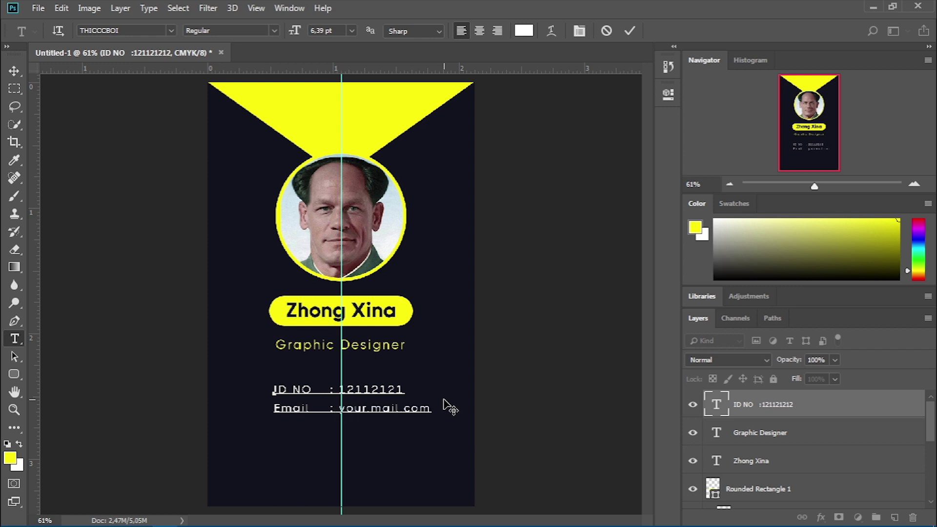
{"action": "type", "text": "hone"}
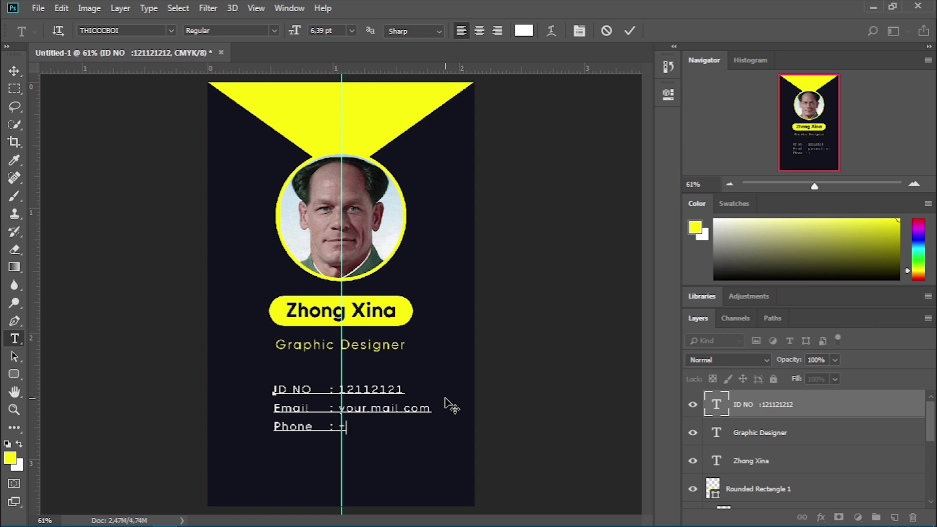
{"action": "type", "text": ": +555 006-"}
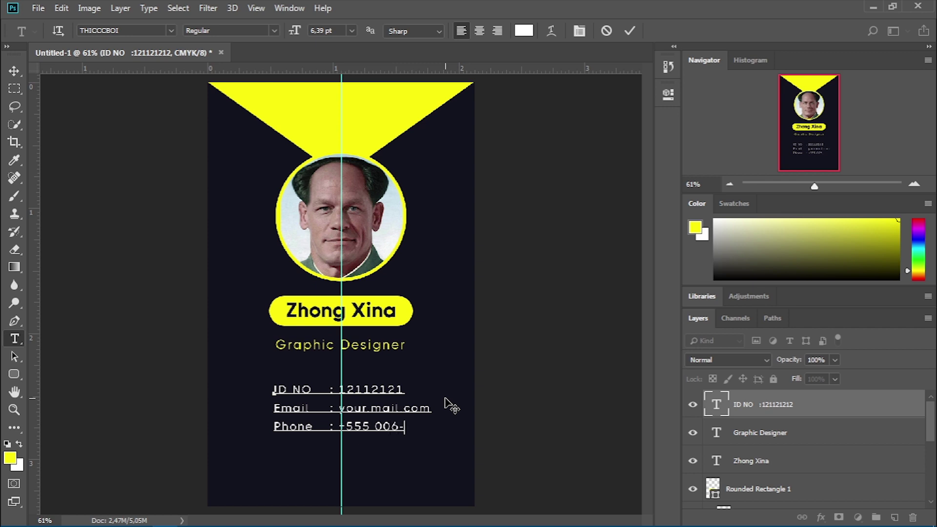
{"action": "type", "text": "900"}
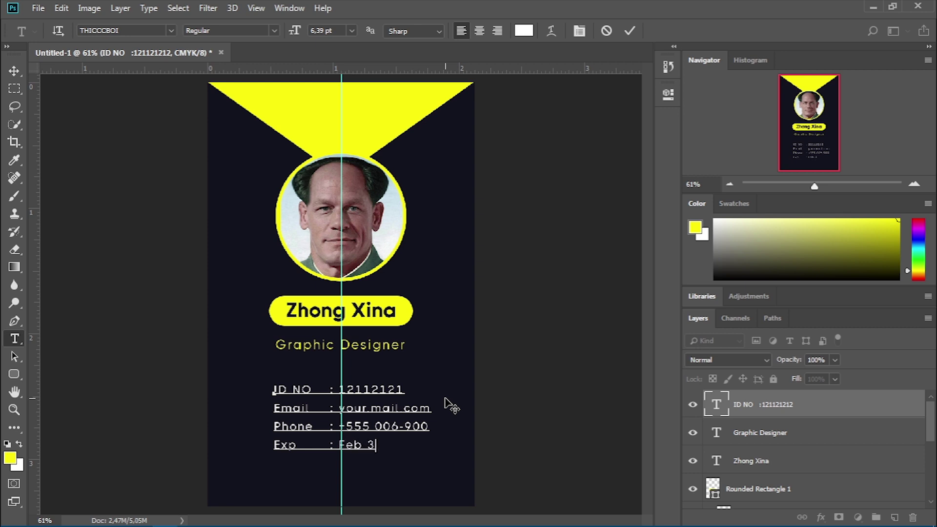
{"action": "type", "text": "2001"}
{"action": "left_click", "coordinate": [630, 31]}
- Scale the four-line details text to about 82.98% and center it on the guide slightly closer to the job title
{"action": "key", "text": "v"}
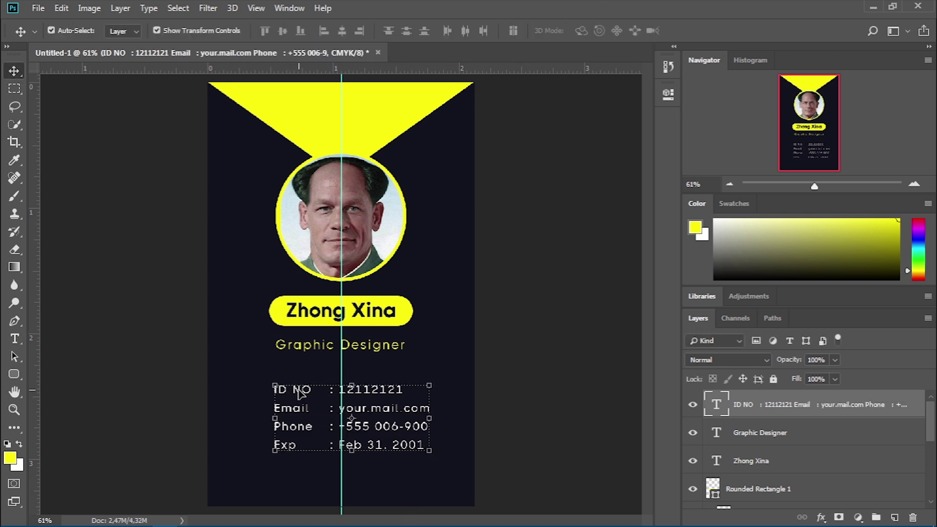
{"action": "left_click_drag", "start_coordinate": [300, 393], "coordinate": [280, 388]}
{"action": "key", "text": "ctrl+t"}
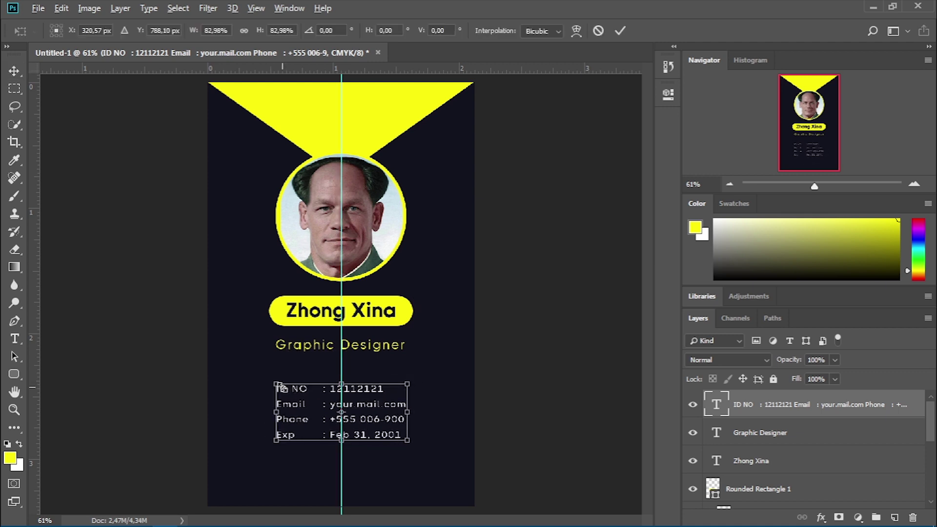
{"action": "mouse_move", "coordinate": [375, 406]}
{"action": "left_mouse_down"}
{"action": "mouse_move", "coordinate": [383, 403]}
{"action": "mouse_move", "coordinate": [374, 401]}
{"action": "left_mouse_up"}
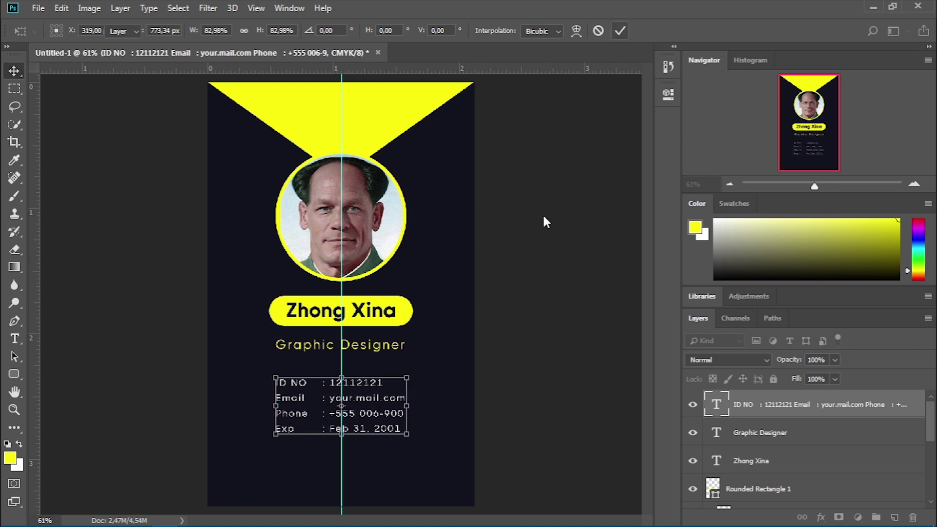
{"action": "key", "text": "Return"}
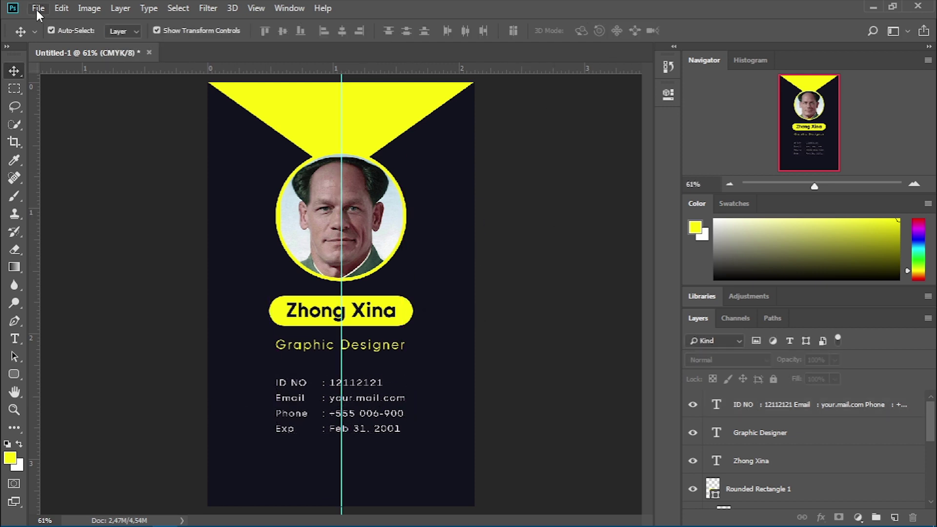
- Place qr-code.png as an embedded image, scale it to about 1.63% and center it on the guide below the details text
{"action": "left_click", "coordinate": [37, 10]}
{"action": "left_click", "coordinate": [154, 264]}
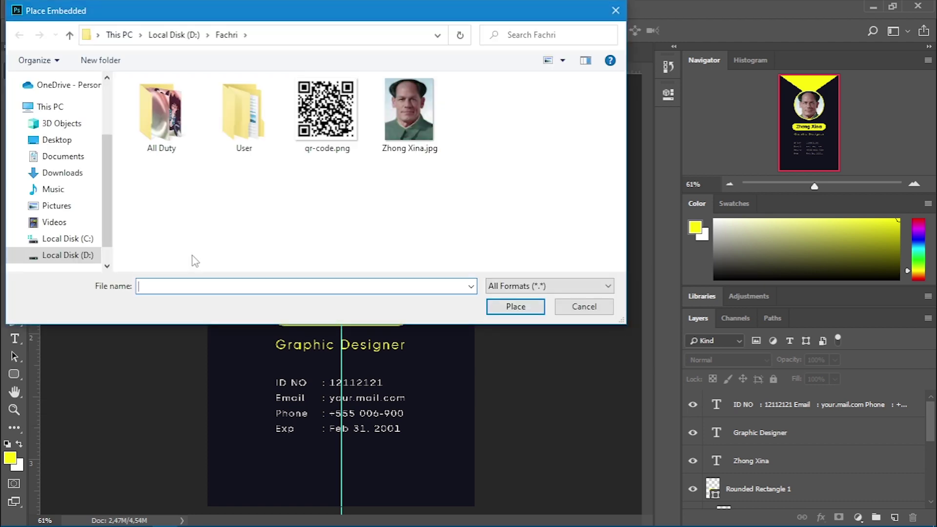
{"action": "left_click", "coordinate": [326, 110]}
{"action": "left_click", "coordinate": [517, 307]}
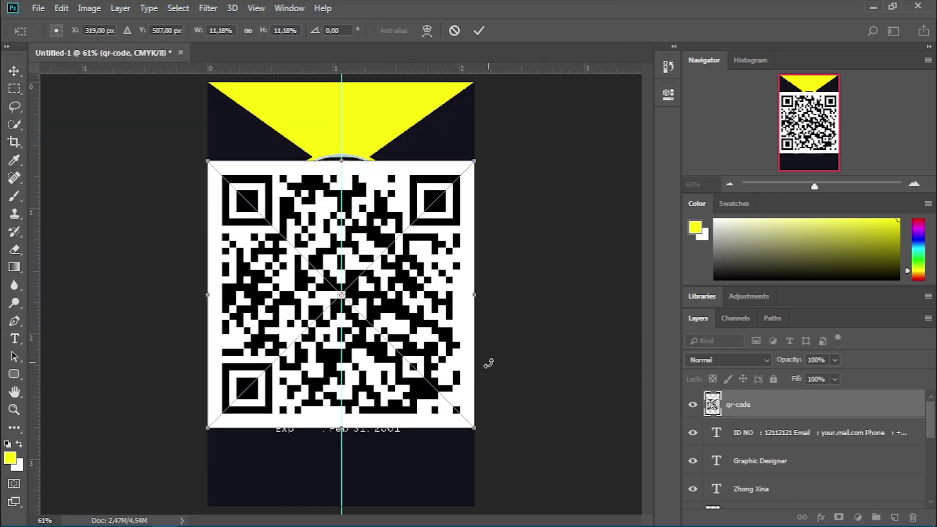
{"action": "left_click", "coordinate": [479, 31]}
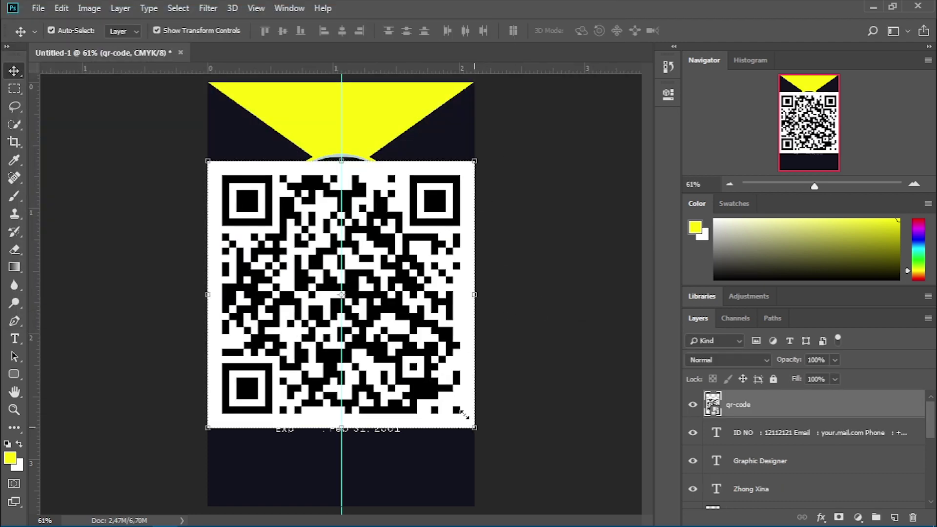
{"action": "left_click_drag", "start_coordinate": [475, 427], "coordinate": [357, 487]}
{"action": "key", "text": "Return"}
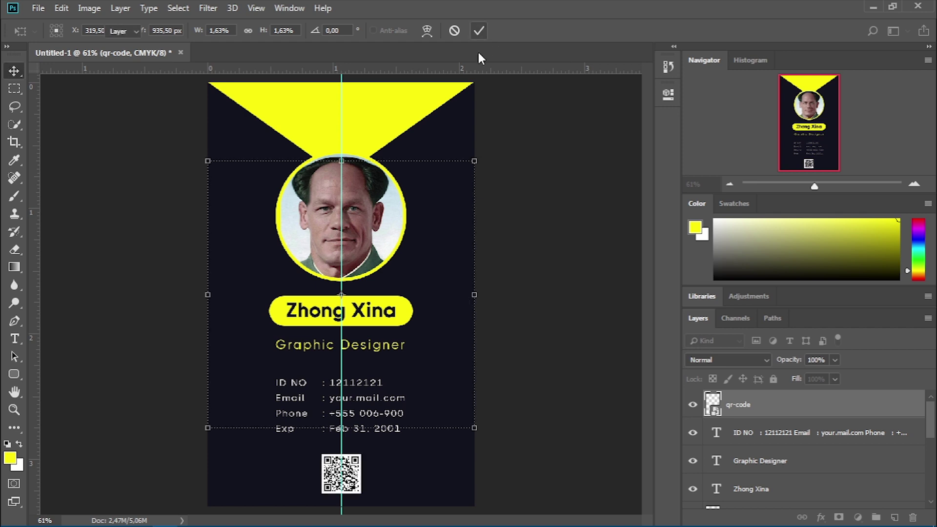
- Draw a closed yellow vertical strip about 70 px wide with a slanted lower end over the card's upper-left corner, using the Pen tool
{"action": "left_click", "coordinate": [15, 320]}
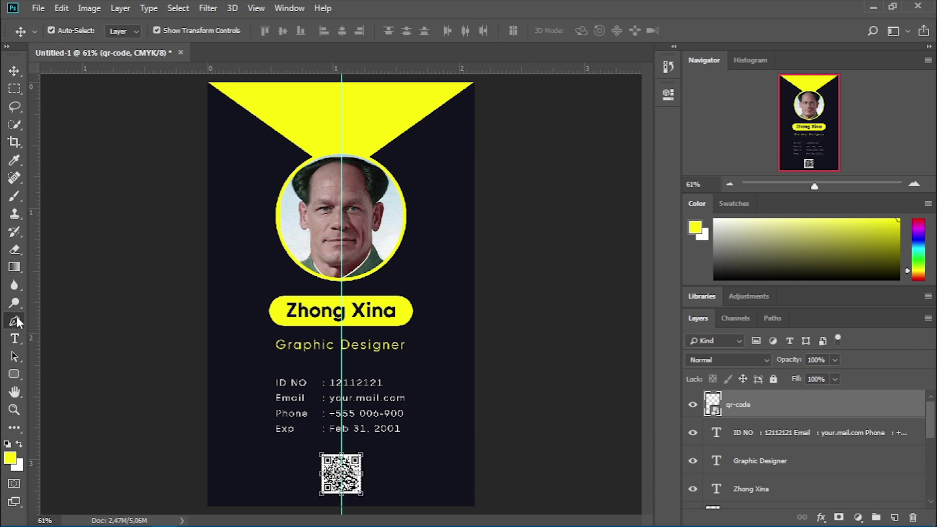
{"action": "left_click", "coordinate": [229, 77]}
{"action": "left_click", "coordinate": [229, 191]}
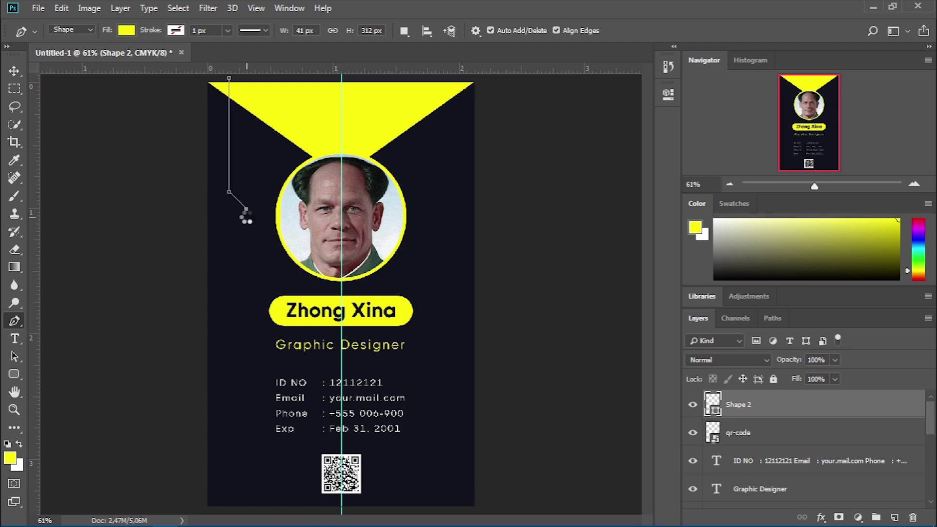
{"action": "left_click", "coordinate": [246, 209]}
{"action": "key", "text": "ctrl+z"}
{"action": "left_click", "coordinate": [259, 220]}
{"action": "left_click", "coordinate": [259, 82]}
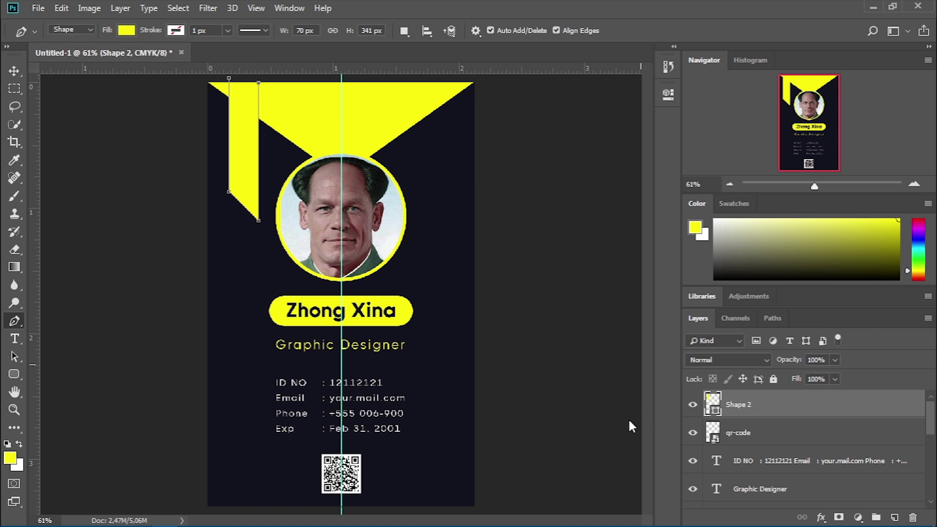
{"action": "scroll", "coordinate": [475, 289], "scroll_direction": "up", "scroll_amount": 1}
{"action": "scroll", "coordinate": [452, 268], "scroll_direction": "up", "scroll_amount": 5}
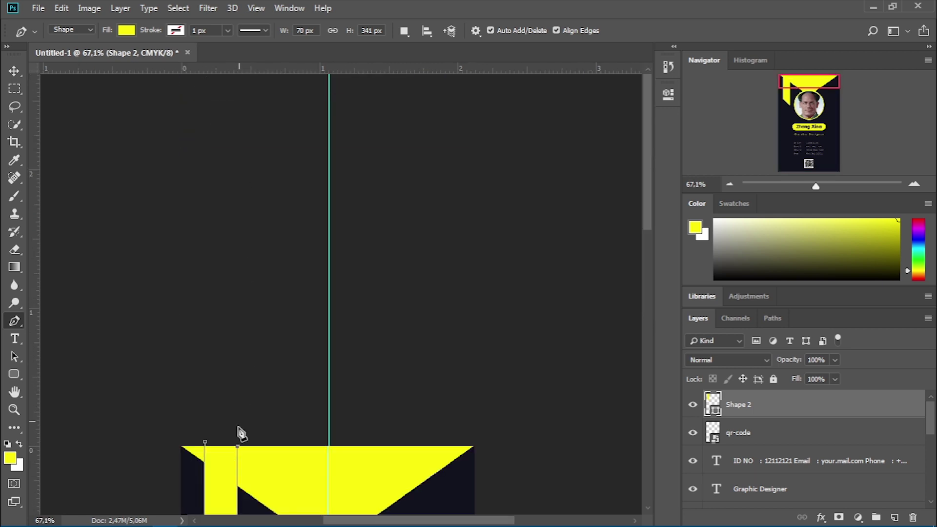
{"action": "left_click", "coordinate": [237, 432]}
{"action": "left_click", "coordinate": [201, 432]}
{"action": "left_click", "coordinate": [205, 443]}
- Move the yellow strip to the card's lower-left edge and rotate it -30°
{"action": "key", "text": "v"}
{"action": "key", "text": "ctrl+0"}
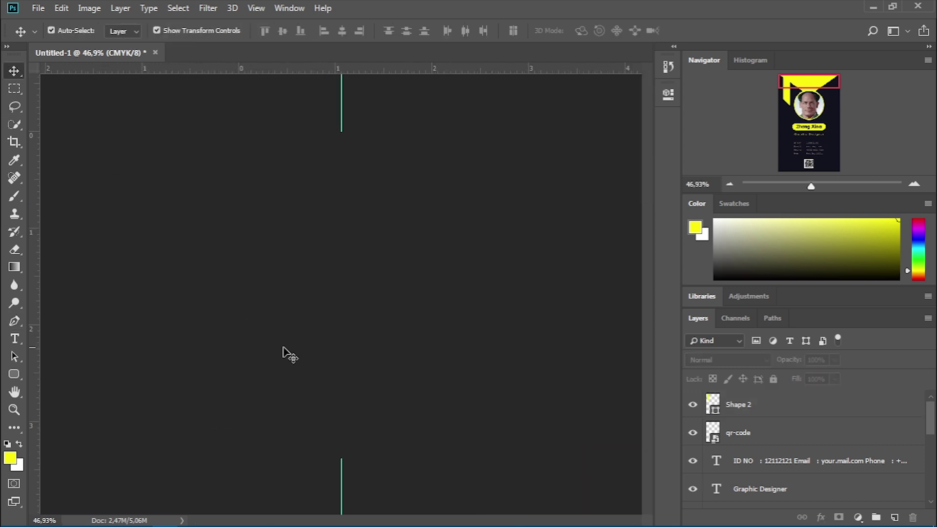
{"action": "left_click_drag", "start_coordinate": [270, 186], "coordinate": [428, 345]}
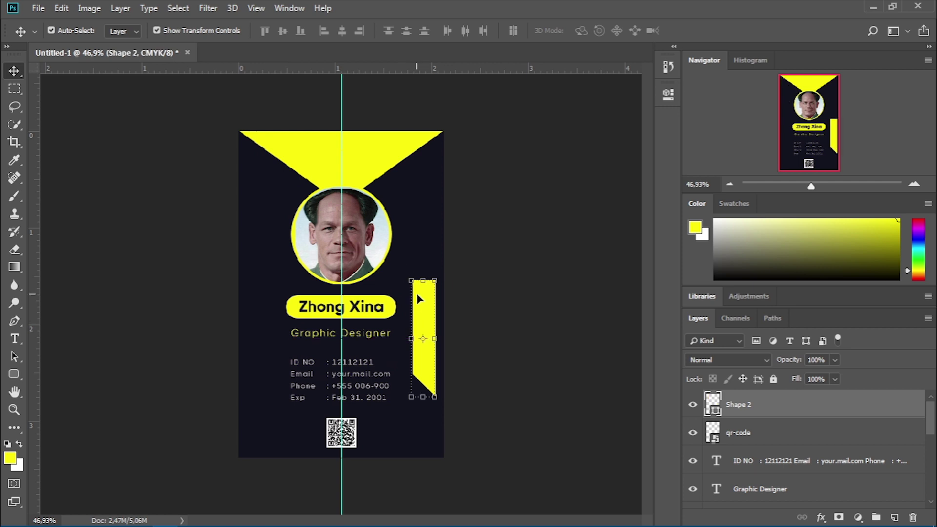
{"action": "left_click_drag", "start_coordinate": [429, 268], "coordinate": [235, 375]}
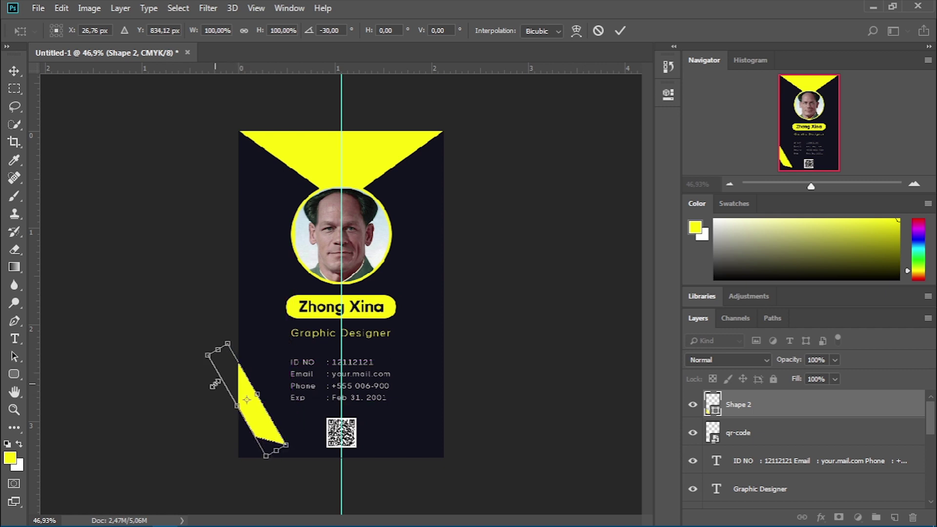
{"action": "left_click", "coordinate": [620, 30]}
- Shift the rotated strip about 0.13 in to the right and place a duplicate below and to the left of it
{"action": "scroll", "coordinate": [274, 425], "scroll_direction": "up", "scroll_amount": 1}
{"action": "left_click", "coordinate": [229, 427]}
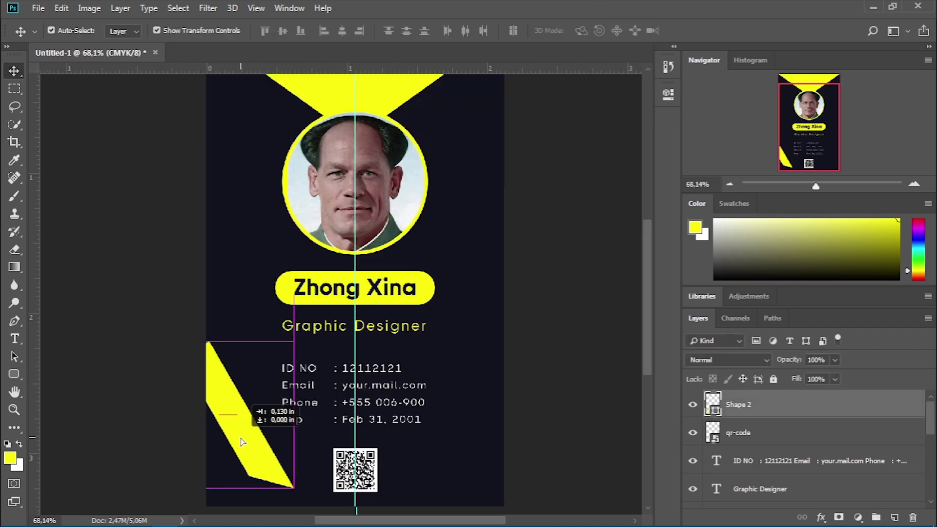
{"action": "left_click_drag", "start_coordinate": [243, 442], "coordinate": [218, 463]}
{"action": "scroll", "coordinate": [232, 453], "scroll_direction": "down", "scroll_amount": 1}
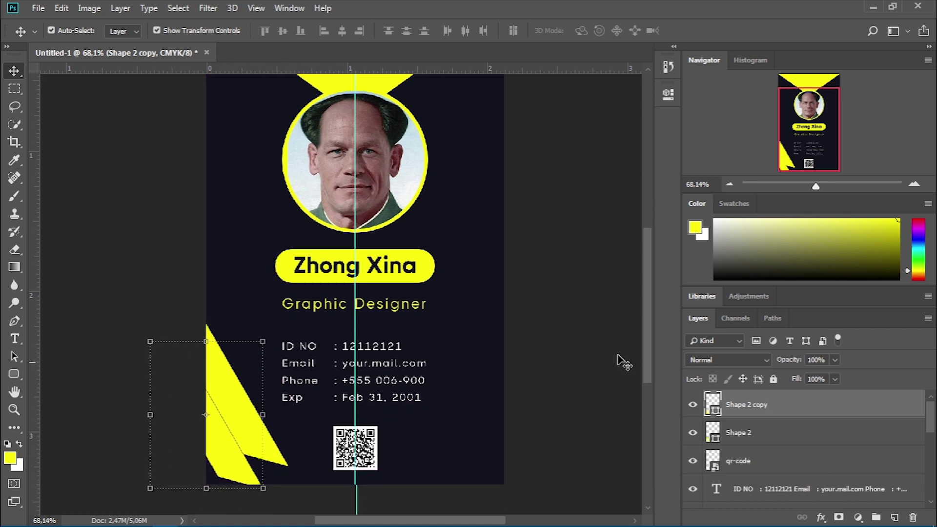
- Recolor the duplicated strip to purple 682a63 and set its layer opacity to 65%
{"action": "double_click", "coordinate": [714, 405]}
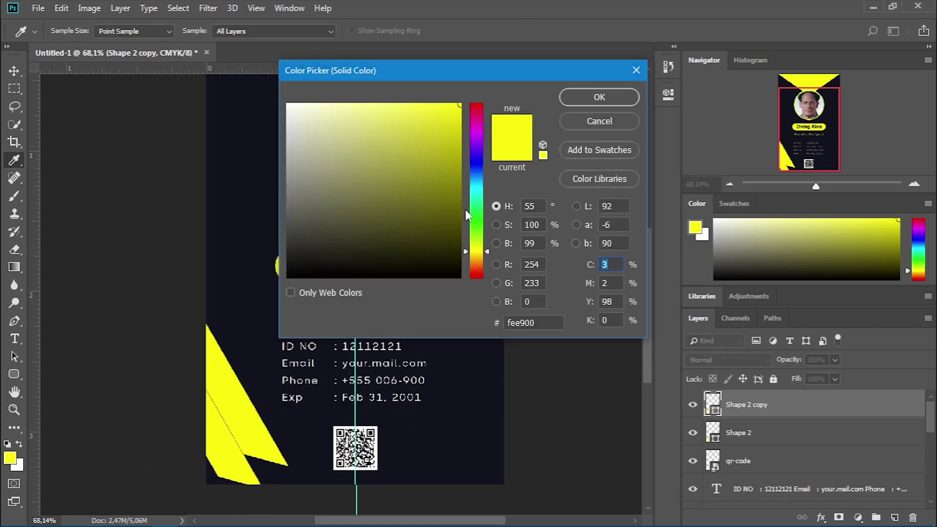
{"action": "left_click_drag", "start_coordinate": [466, 215], "coordinate": [476, 130]}
{"action": "left_click_drag", "start_coordinate": [419, 171], "coordinate": [340, 214]}
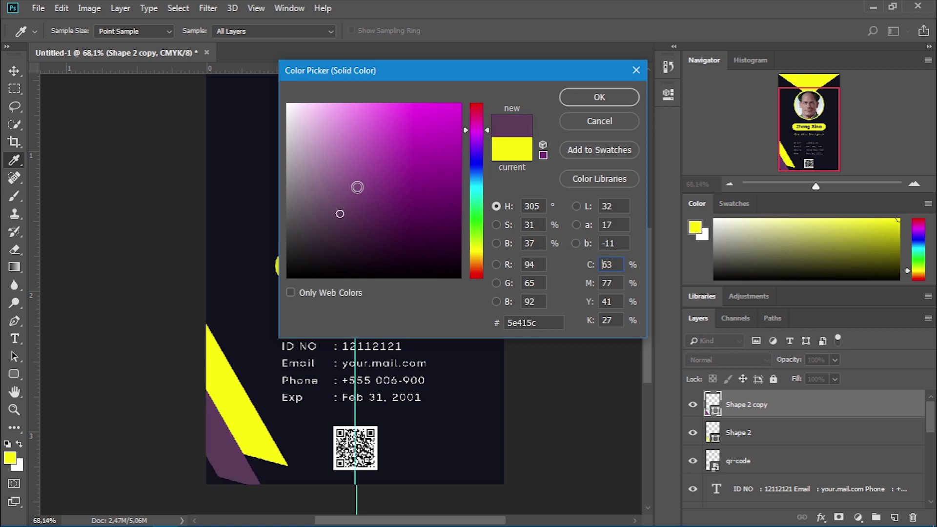
{"action": "mouse_move", "coordinate": [361, 184]}
{"action": "left_mouse_down"}
{"action": "mouse_move", "coordinate": [404, 236]}
{"action": "mouse_move", "coordinate": [389, 205]}
{"action": "left_mouse_up"}
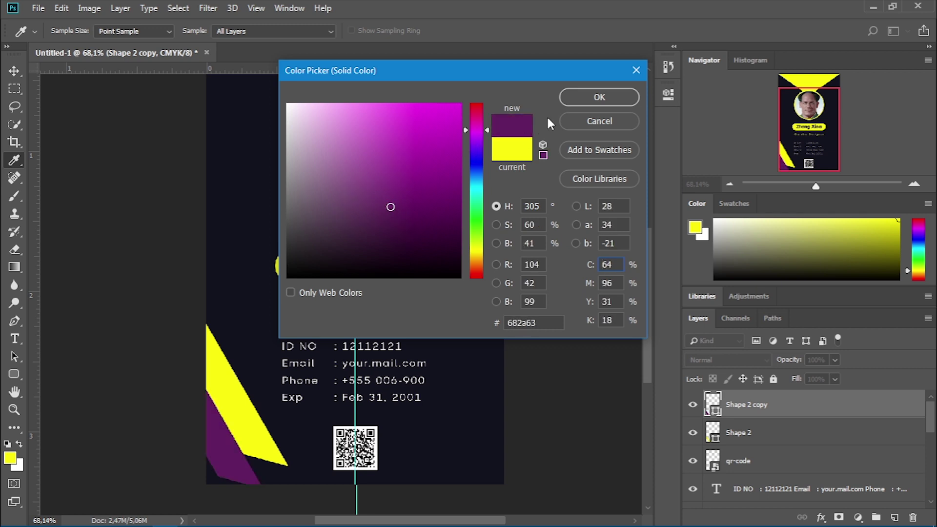
{"action": "left_click", "coordinate": [600, 97]}
{"action": "left_click", "coordinate": [835, 360]}
{"action": "left_click_drag", "start_coordinate": [795, 372], "coordinate": [797, 379]}
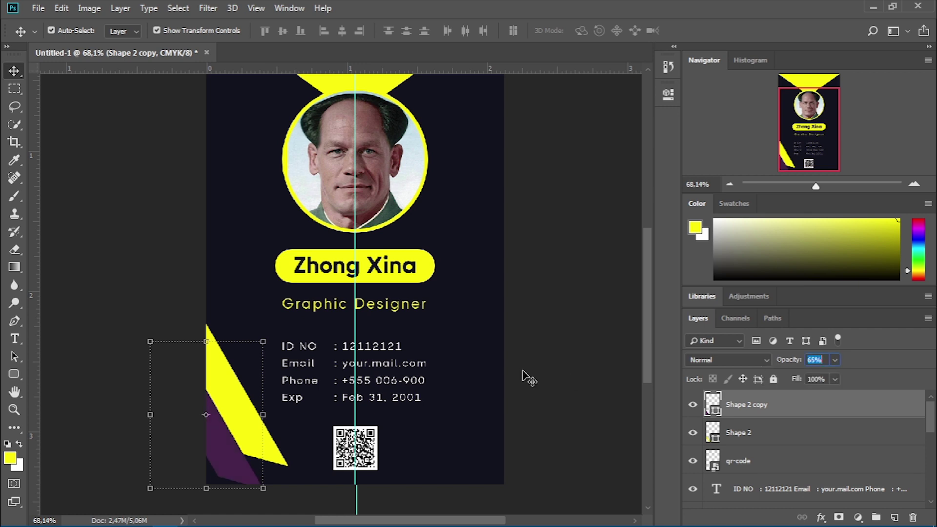
- Overlap the purple strip with the yellow one at the card's lower-left edge and place a duplicate of both strips toward the right side
{"action": "left_click", "coordinate": [209, 417]}
{"action": "left_click_drag", "start_coordinate": [210, 416], "coordinate": [429, 430]}
{"action": "left_click", "coordinate": [488, 331]}
{"action": "left_click", "coordinate": [220, 399]}
{"action": "left_click", "coordinate": [227, 415], "text": "shift"}
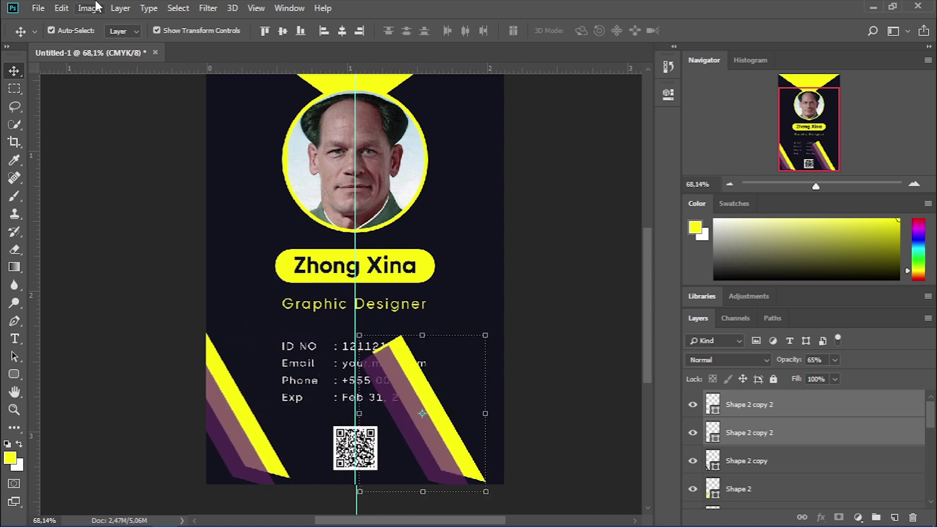
- Flip the duplicated strip pair horizontally and move it to the card's lower-right edge, mirroring the original pair
{"action": "left_click", "coordinate": [90, 8]}
{"action": "mouse_move", "coordinate": [62, 8]}
{"action": "mouse_move", "coordinate": [169, 313]}
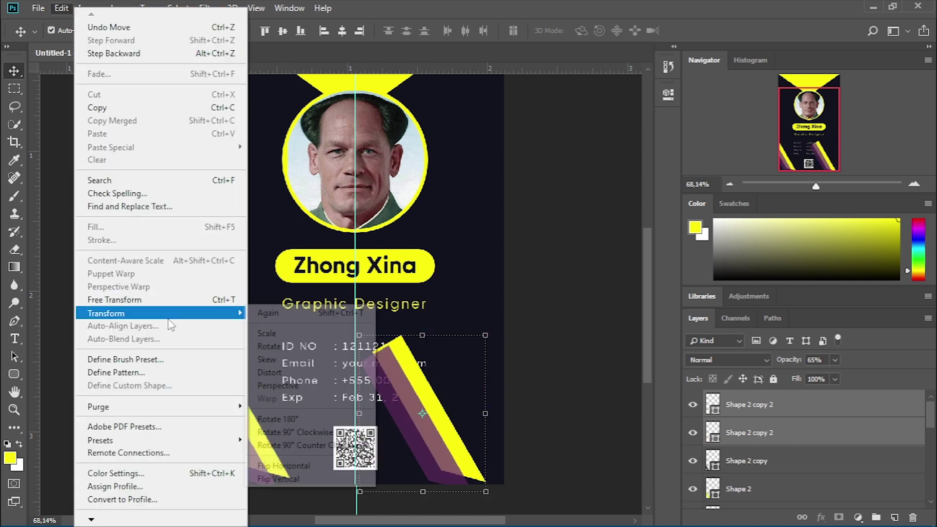
{"action": "left_click", "coordinate": [283, 466]}
{"action": "left_click_drag", "start_coordinate": [413, 425], "coordinate": [475, 432]}
{"action": "left_click", "coordinate": [561, 283]}
{"action": "scroll", "coordinate": [452, 271], "scroll_direction": "down", "scroll_amount": 2}
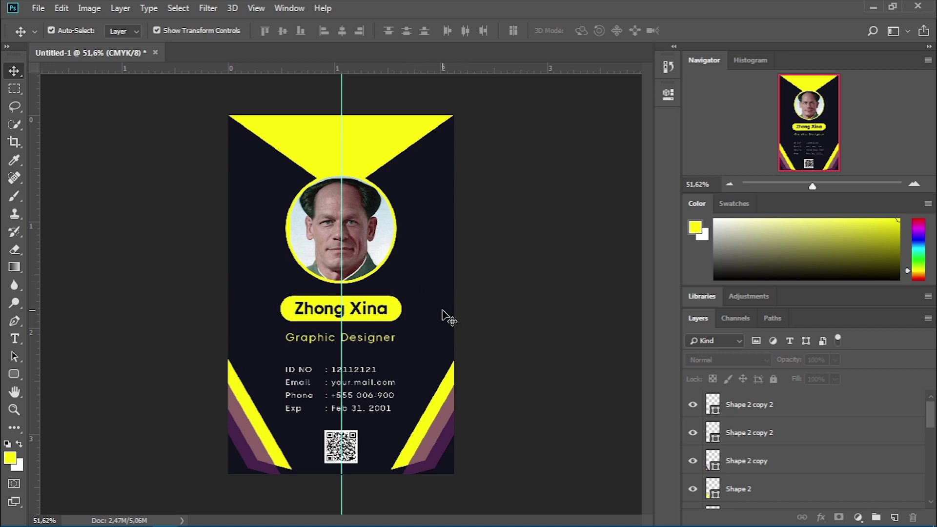
- Duplicate the top yellow triangle slightly to the right, raise the lower-right purple strip's opacity to 100%, and recolor the copy to its purple 682a63
{"action": "left_click_drag", "start_coordinate": [389, 142], "coordinate": [412, 146]}
{"action": "left_click", "coordinate": [445, 451]}
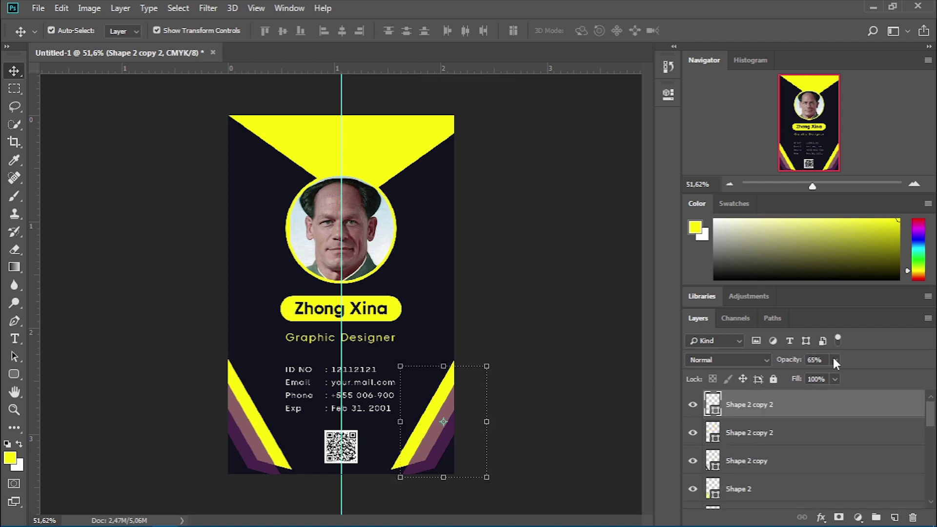
{"action": "left_click", "coordinate": [404, 157]}
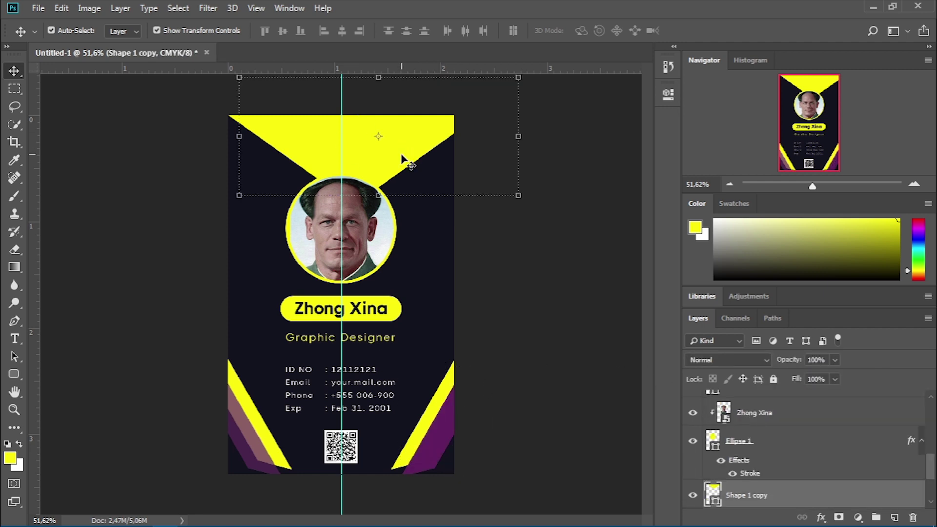
{"action": "double_click", "coordinate": [713, 495]}
{"action": "left_click", "coordinate": [440, 420]}
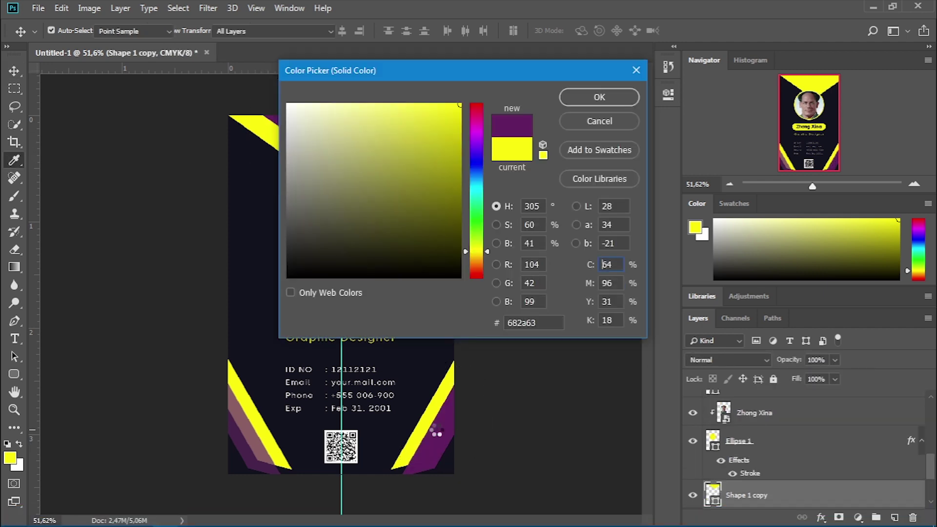
{"action": "left_click", "coordinate": [578, 103]}
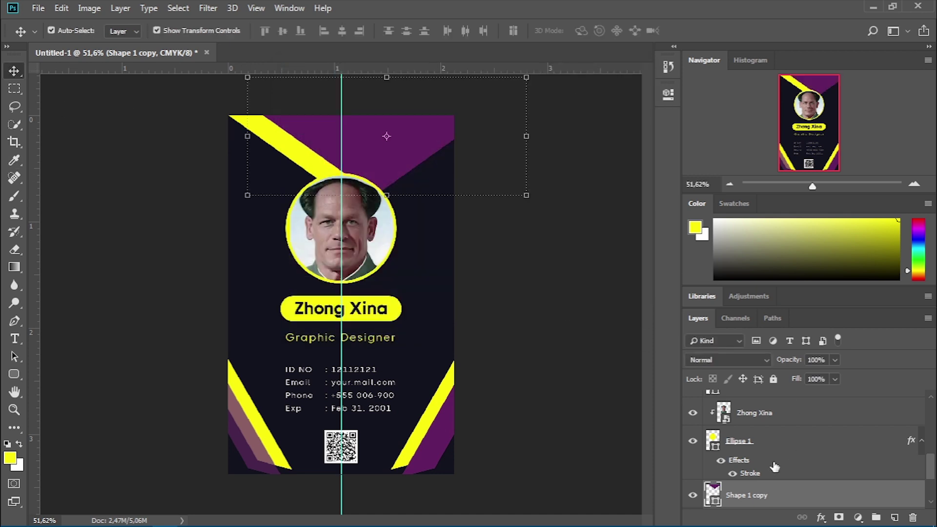
- Send the purple triangle copy behind the yellow triangle and set its layer opacity to 65%
{"action": "scroll", "coordinate": [775, 467], "scroll_direction": "down", "scroll_amount": 2}
{"action": "key", "text": "ctrl+bracketleft"}
{"action": "left_click", "coordinate": [835, 359]}
{"action": "left_click_drag", "start_coordinate": [838, 375], "coordinate": [800, 378]}
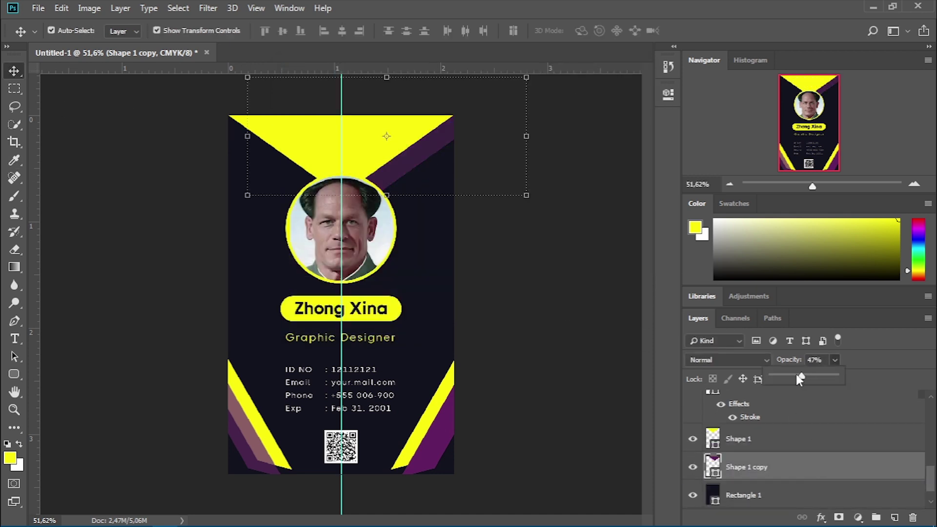
{"action": "left_click", "coordinate": [162, 180]}
- Set the layer opacity of the purple strip at the card's lower-right edge to 65%
{"action": "left_click", "coordinate": [454, 421]}
{"action": "left_click", "coordinate": [836, 360]}
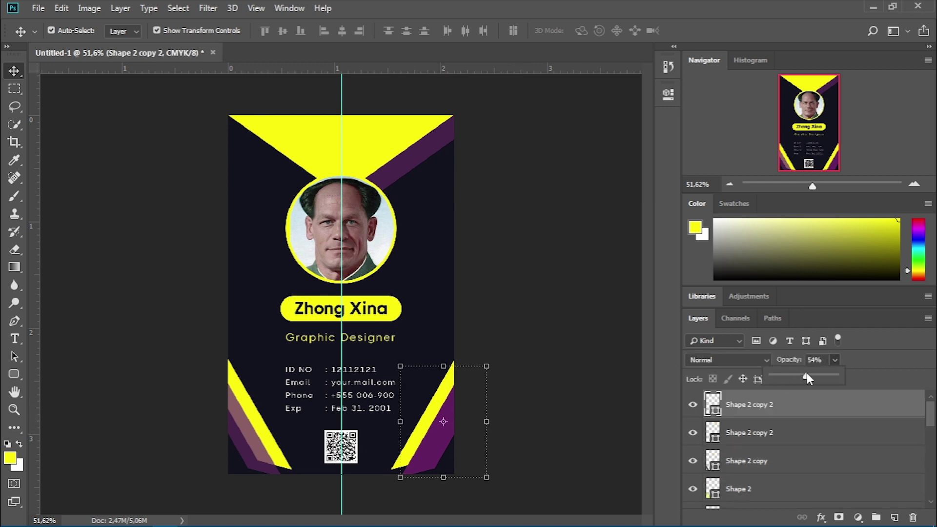
{"action": "left_click_drag", "start_coordinate": [808, 378], "coordinate": [801, 378]}
{"action": "left_click", "coordinate": [834, 359]}
- Duplicate the purple triangle behind the yellow one and shift the copy left so both slanted sides have matching purple borders
{"action": "left_click", "coordinate": [428, 156]}
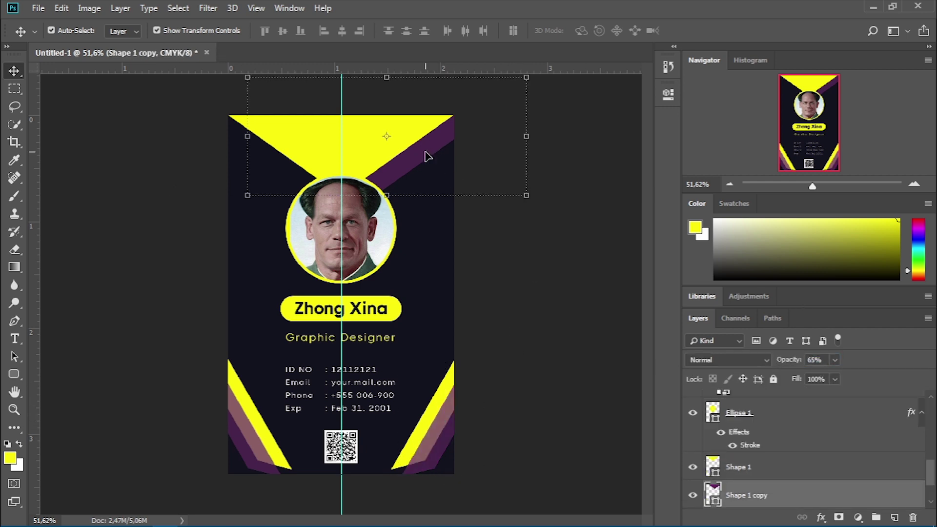
{"action": "left_click_drag", "start_coordinate": [428, 156], "coordinate": [359, 161]}
{"action": "scroll", "coordinate": [445, 265], "scroll_direction": "down", "scroll_amount": 3}
{"action": "scroll", "coordinate": [433, 277], "scroll_direction": "up", "scroll_amount": 5}
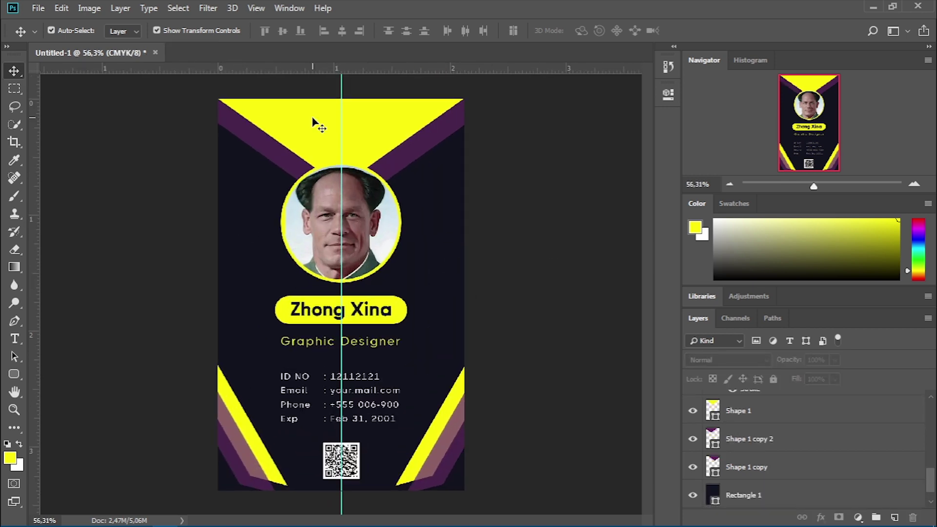
- Save the document in the Fachri folder on drive D as a Photoshop PSD file named after the cardholder, without the .jpg extension
{"action": "left_click", "coordinate": [31, 12]}
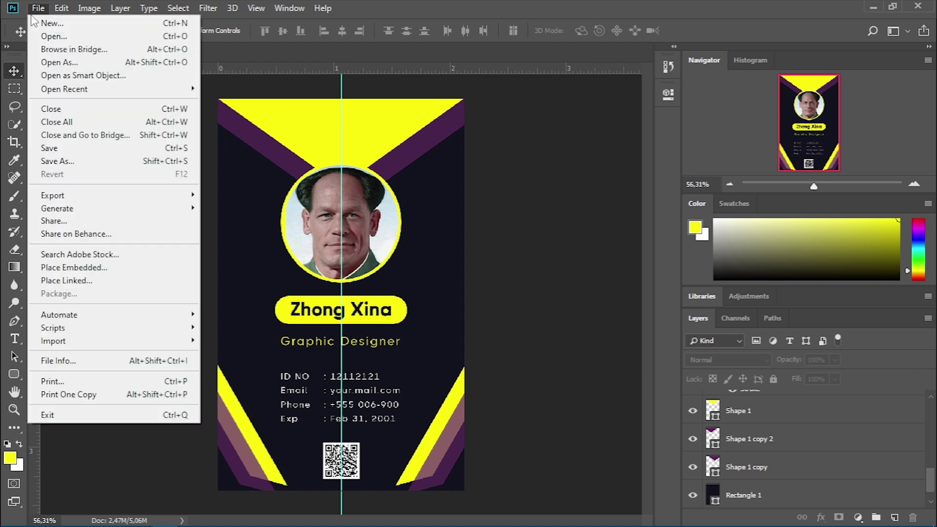
{"action": "left_click", "coordinate": [90, 158]}
{"action": "key", "text": "BackSpace"}
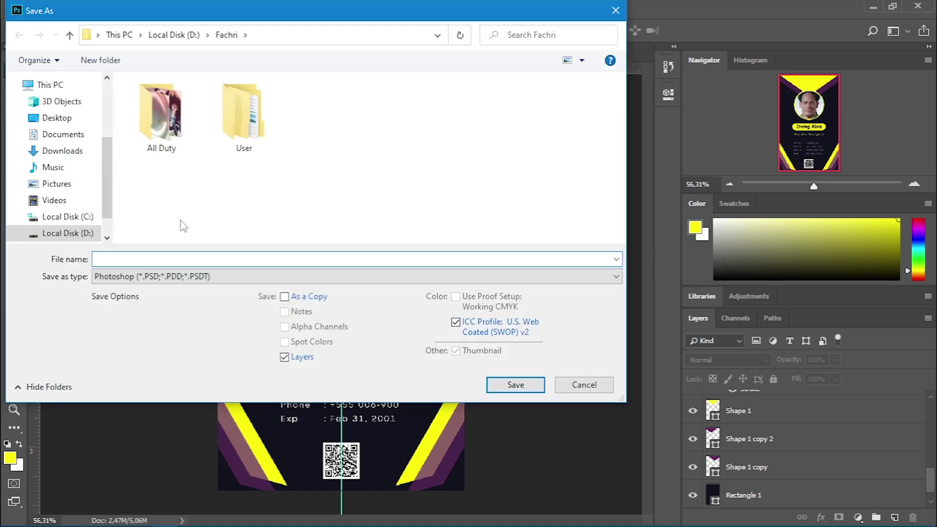
{"action": "type", "text": "Zho"}
{"action": "left_click", "coordinate": [135, 273]}
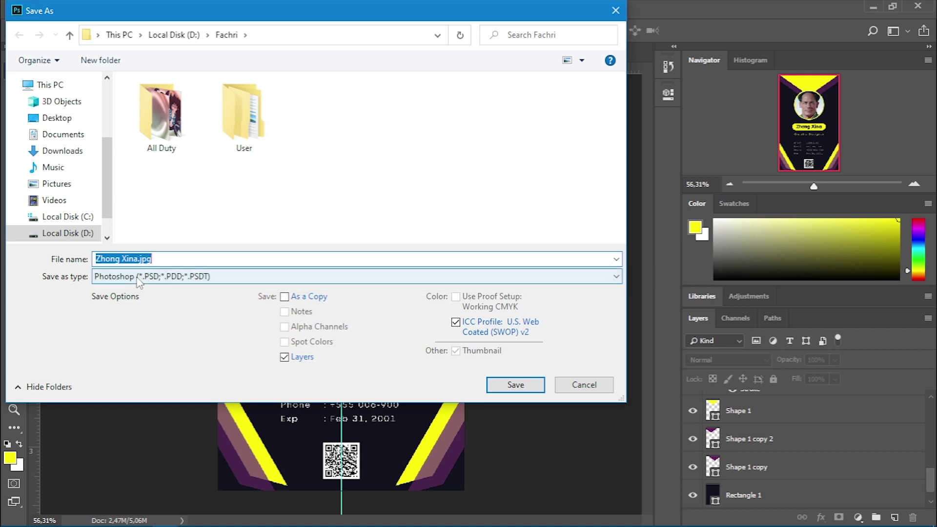
{"action": "left_click", "coordinate": [158, 259]}
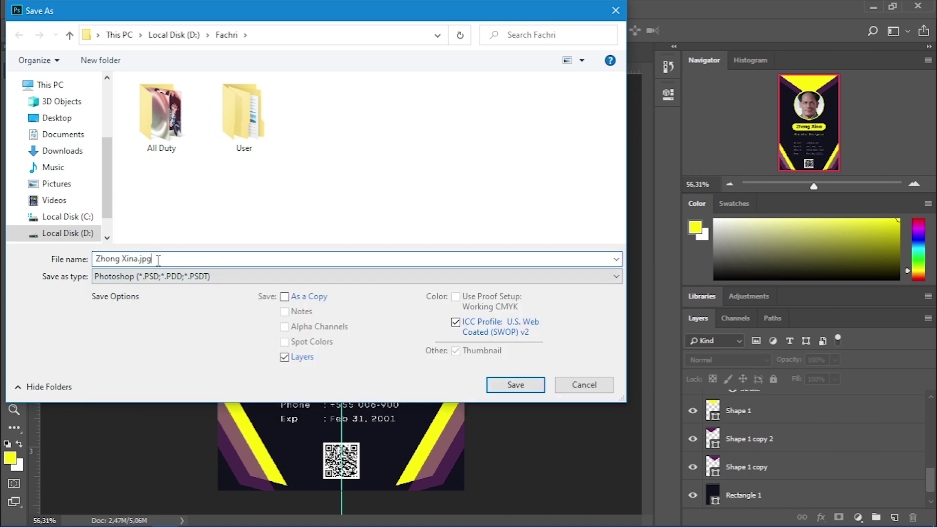
{"action": "key", "text": "BackSpace"}
{"action": "key", "text": "BackSpace"}
{"action": "key", "text": "BackSpace"}
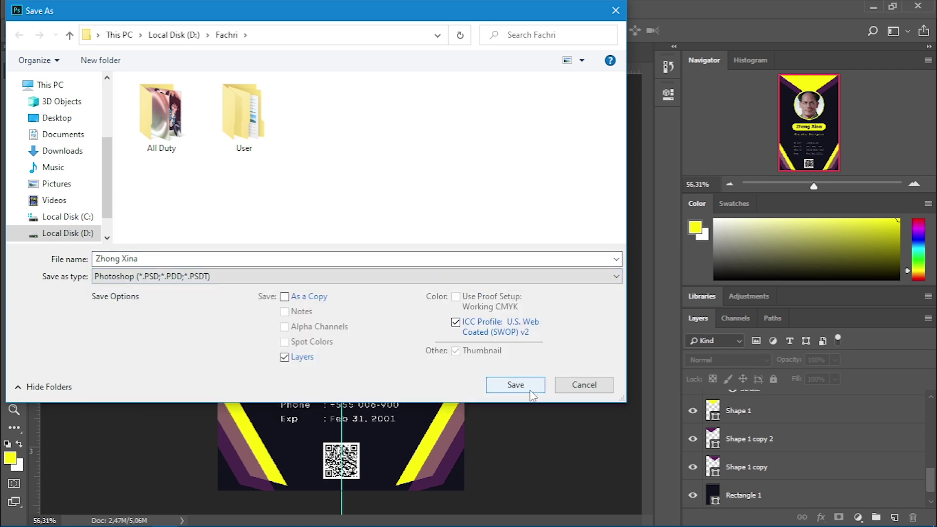
{"action": "left_click", "coordinate": [530, 388]}
{"action": "left_click", "coordinate": [619, 144]}
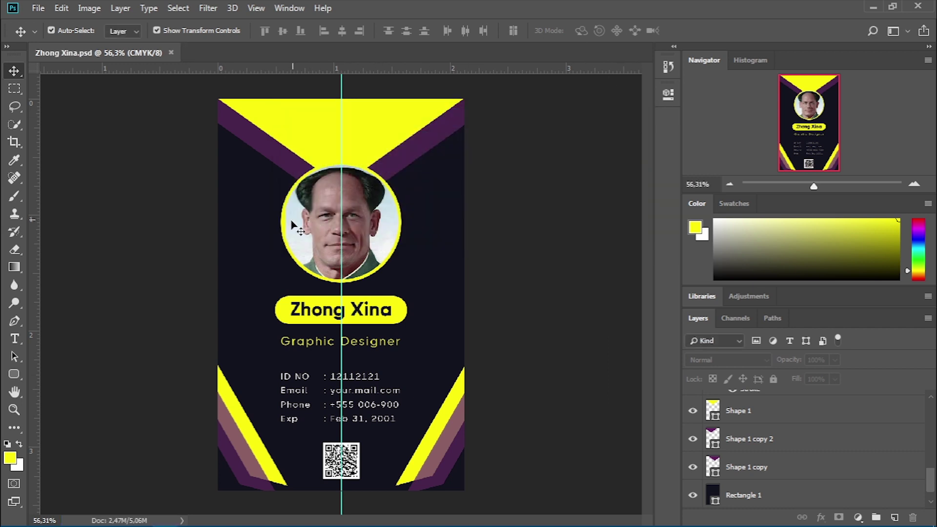
{"action": "left_click_drag", "start_coordinate": [295, 226], "coordinate": [302, 242]}
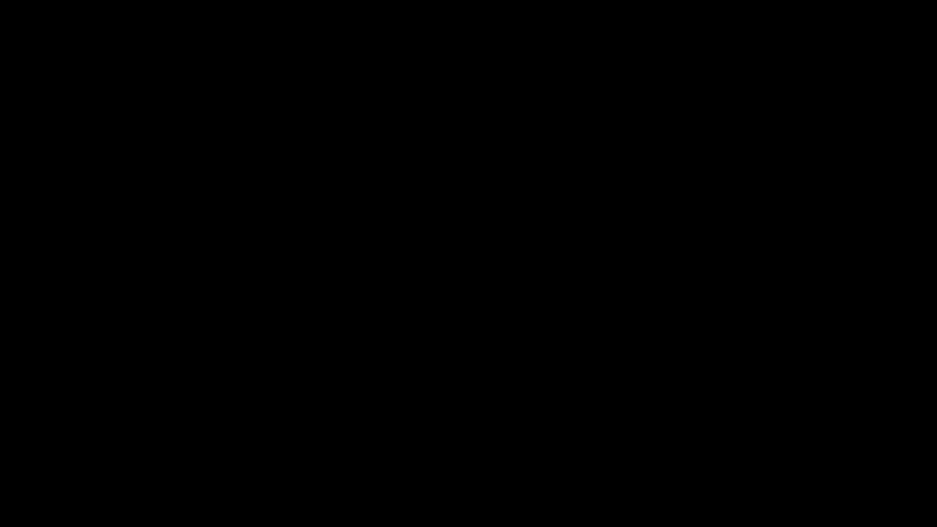